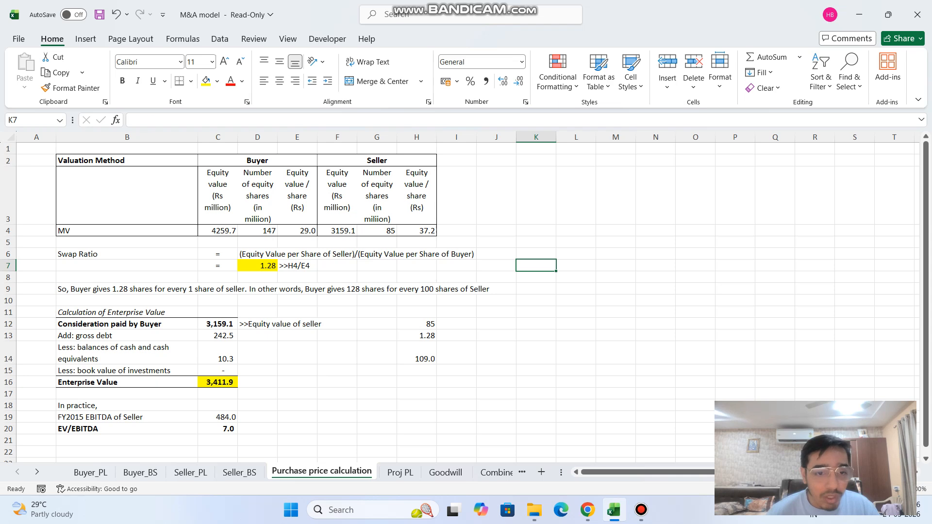
Examine the swap ratio formula in D7, the buyer and seller per-share values behind it, and the explanatory note in B9.
{"action": "left_click", "coordinate": [257, 266]}
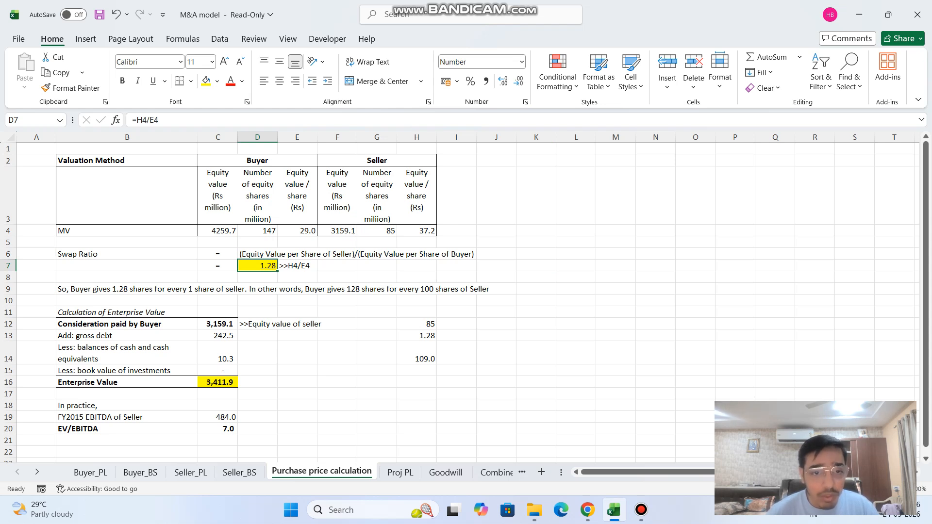
{"action": "left_click", "coordinate": [298, 230]}
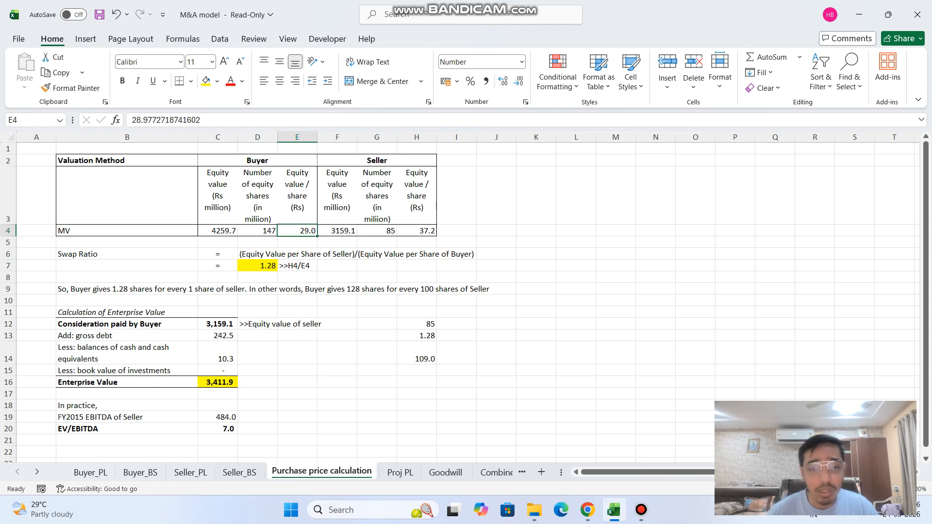
{"action": "left_click", "coordinate": [417, 231]}
{"action": "left_click", "coordinate": [258, 266]}
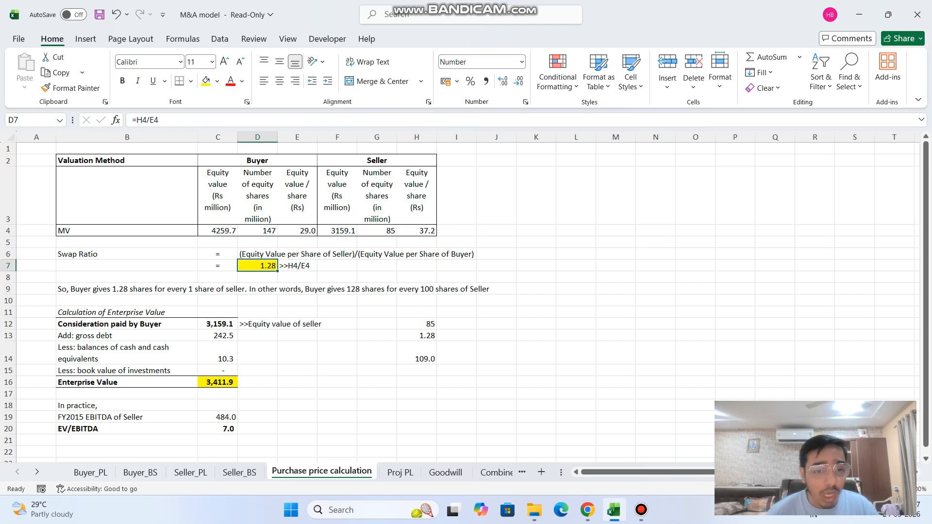
{"action": "left_click", "coordinate": [206, 120]}
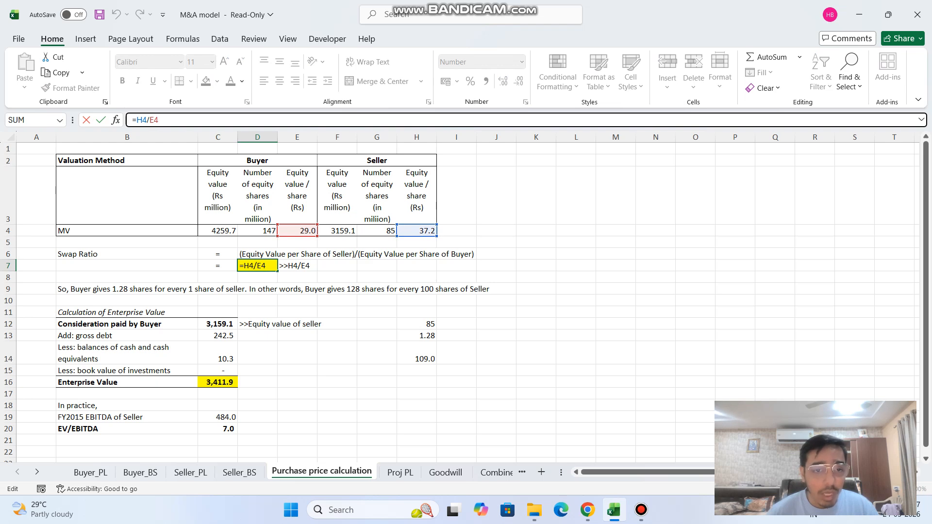
{"action": "key", "text": "Tab"}
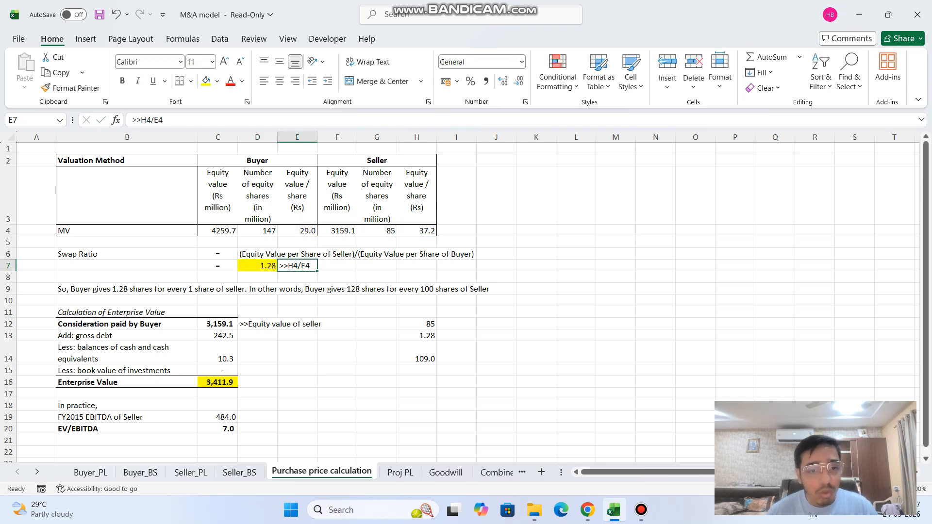
{"action": "left_click", "coordinate": [127, 290]}
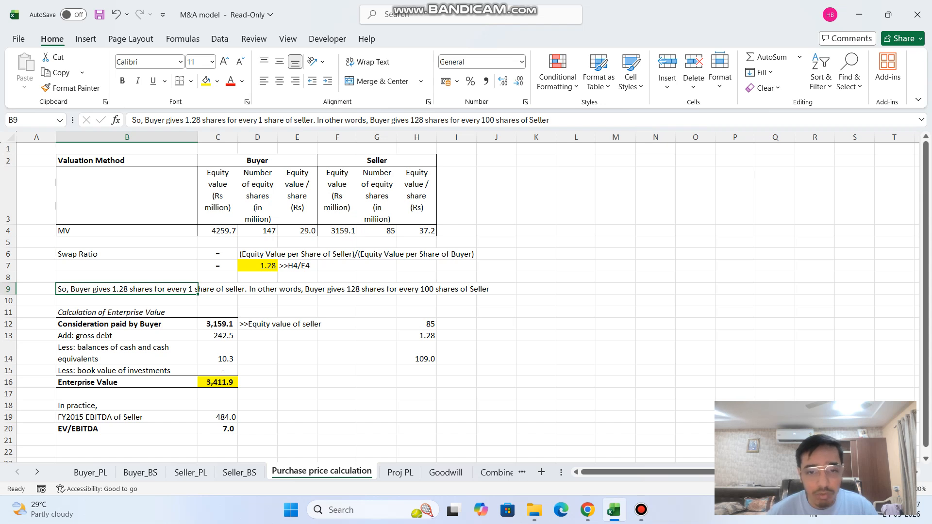
Review the share issue calculation in H12:H14, which multiplies the seller's number of shares by the swap ratio.
{"action": "left_click", "coordinate": [377, 232]}
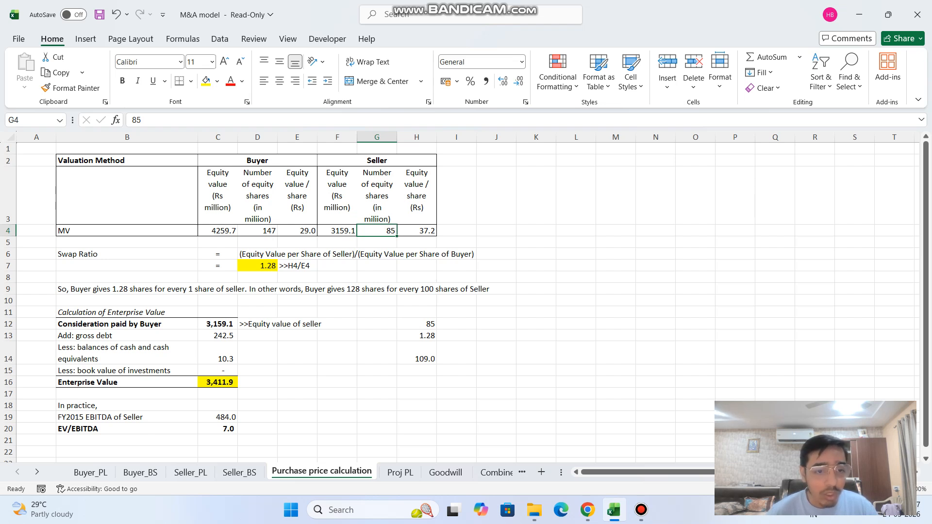
{"action": "left_click", "coordinate": [417, 336]}
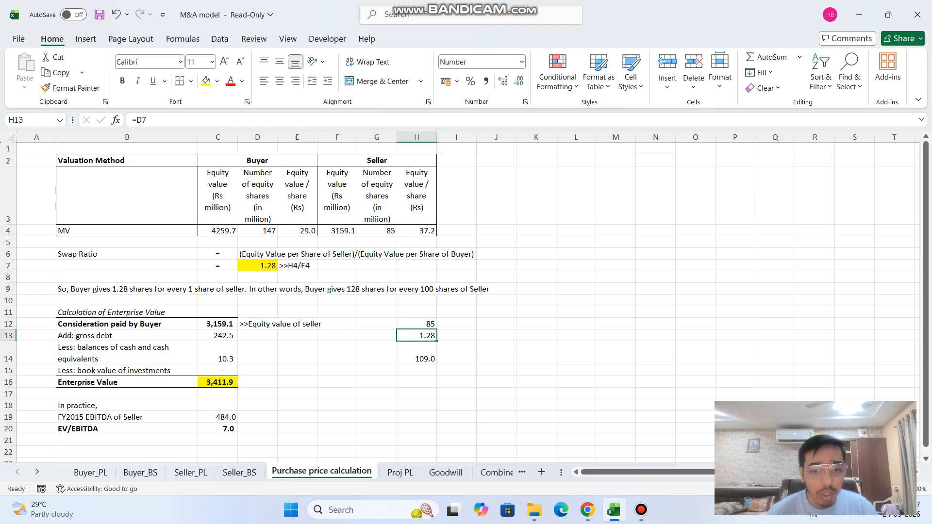
{"action": "left_click", "coordinate": [417, 324]}
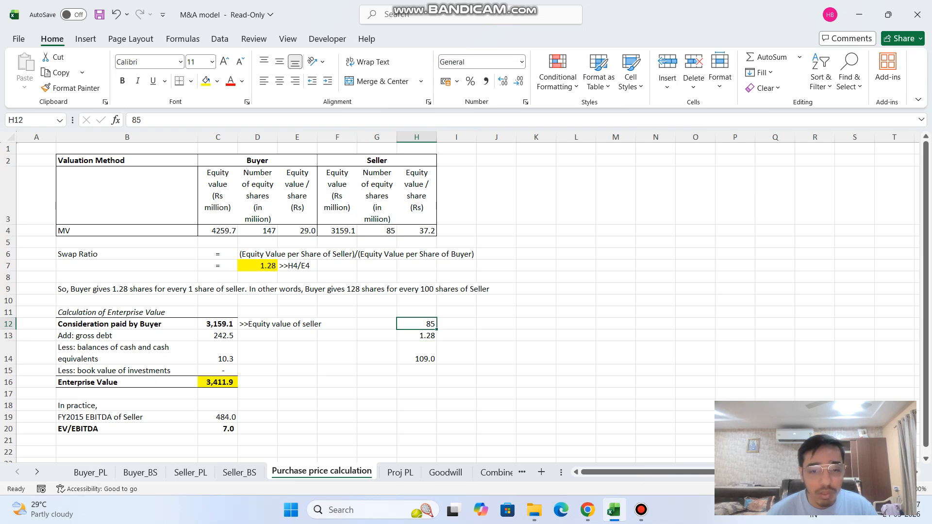
{"action": "left_click", "coordinate": [416, 353]}
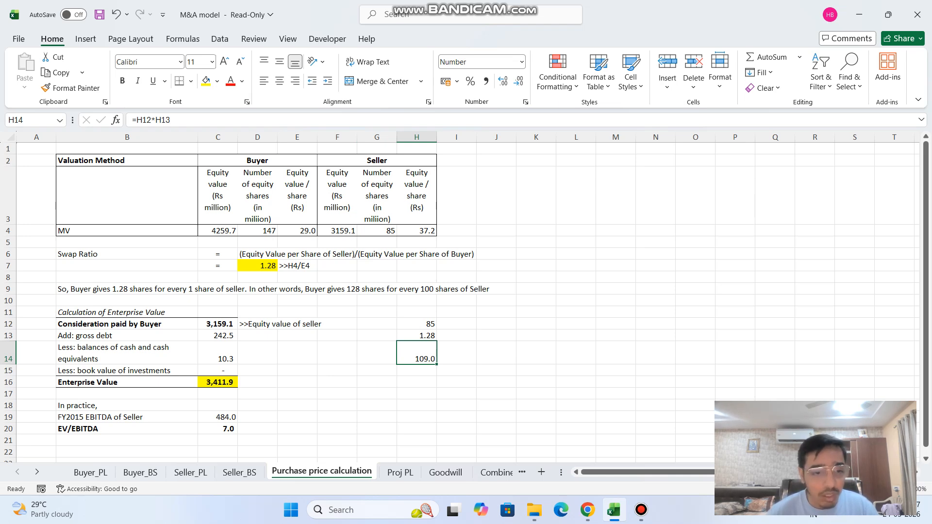
{"action": "left_click", "coordinate": [297, 353]}
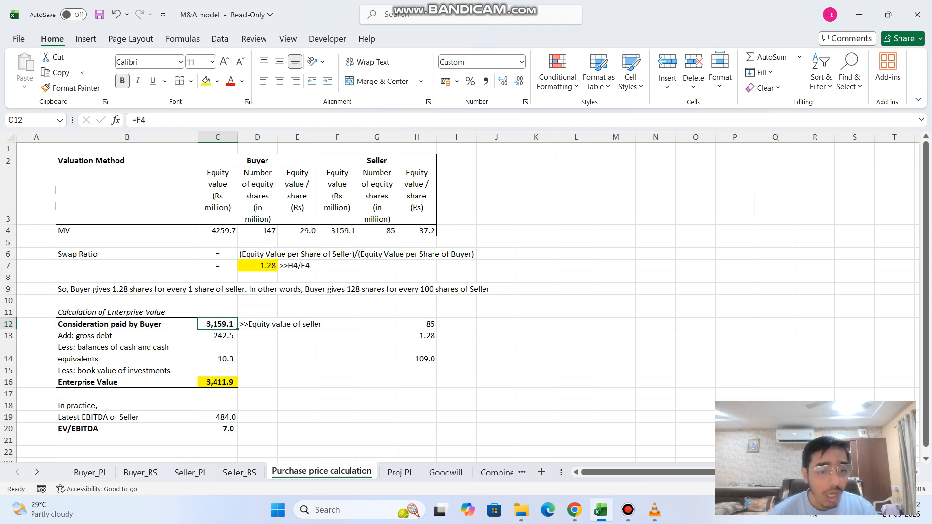
Inspect the gross debt, cash and Enterprise Value formulas in the enterprise value calculation.
{"action": "left_click", "coordinate": [127, 336]}
{"action": "left_click", "coordinate": [218, 335]}
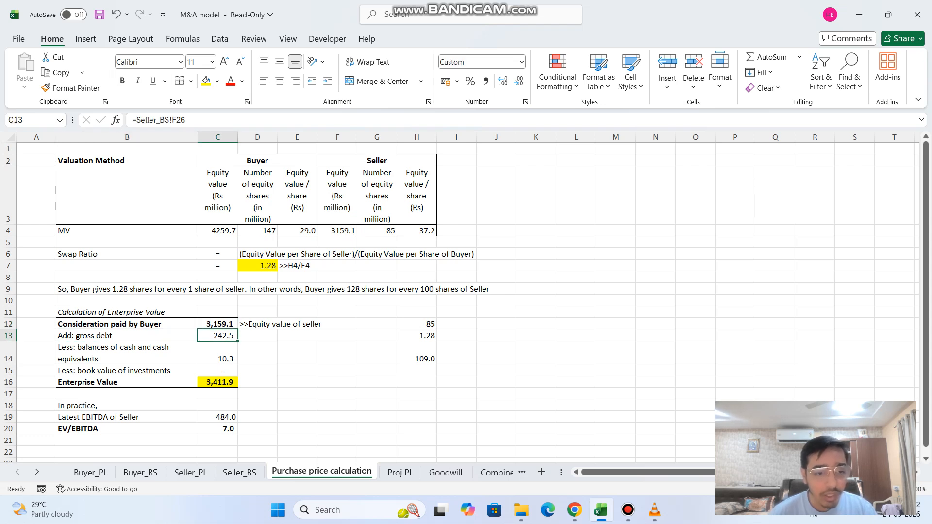
{"action": "left_click", "coordinate": [218, 352]}
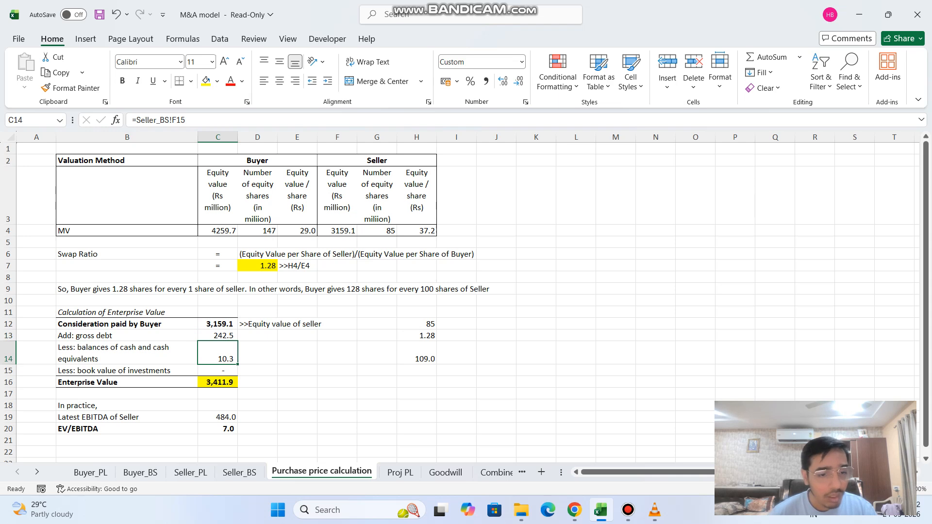
{"action": "left_click", "coordinate": [218, 382]}
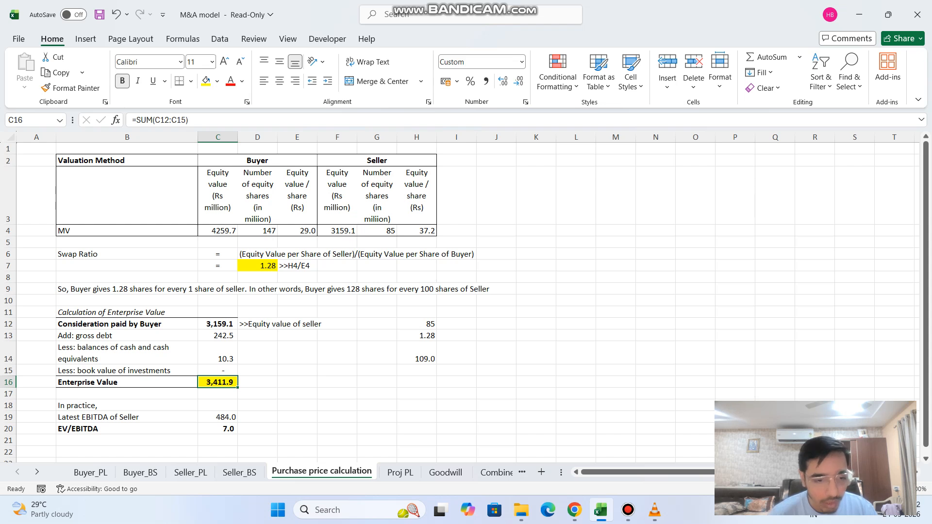
Check the source of the seller's latest EBITDA and the cells referenced by the EV/EBITDA formula in C20.
{"action": "left_click", "coordinate": [127, 417]}
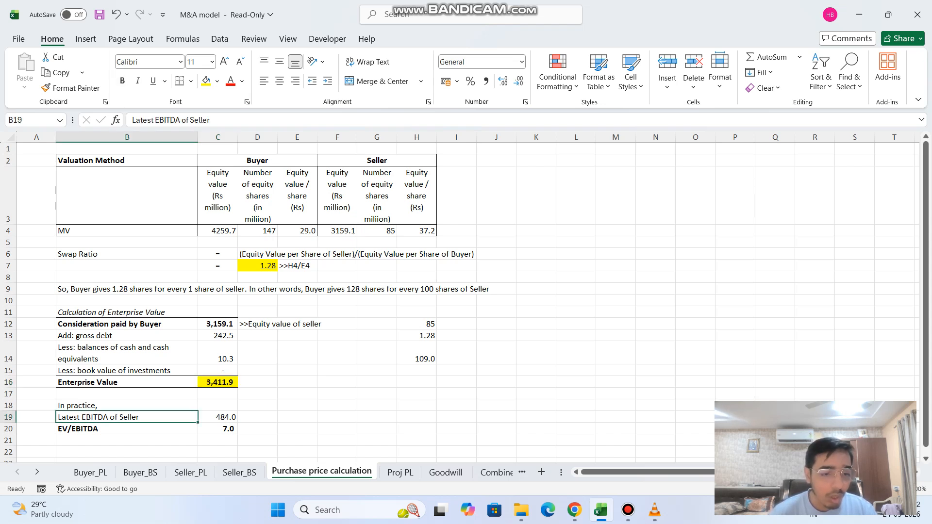
{"action": "left_click", "coordinate": [217, 417]}
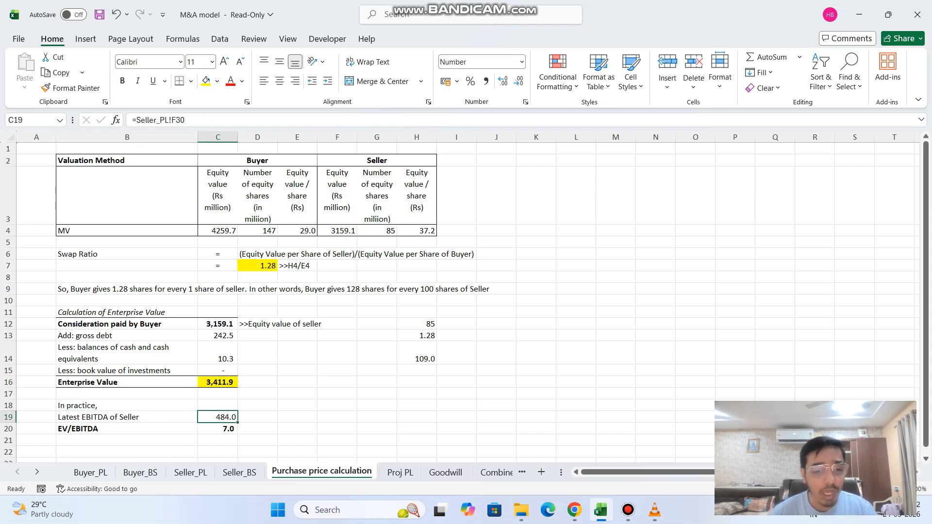
{"action": "left_click", "coordinate": [217, 428]}
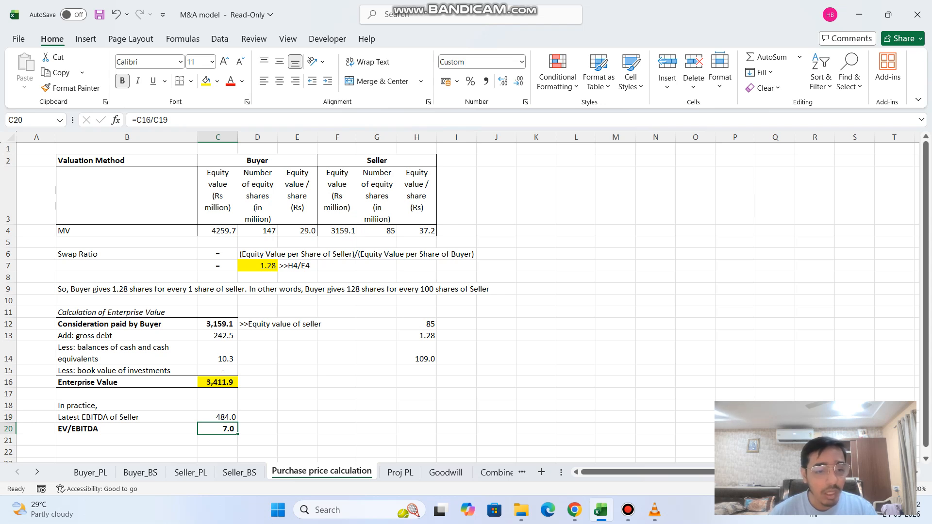
{"action": "key", "text": "F2"}
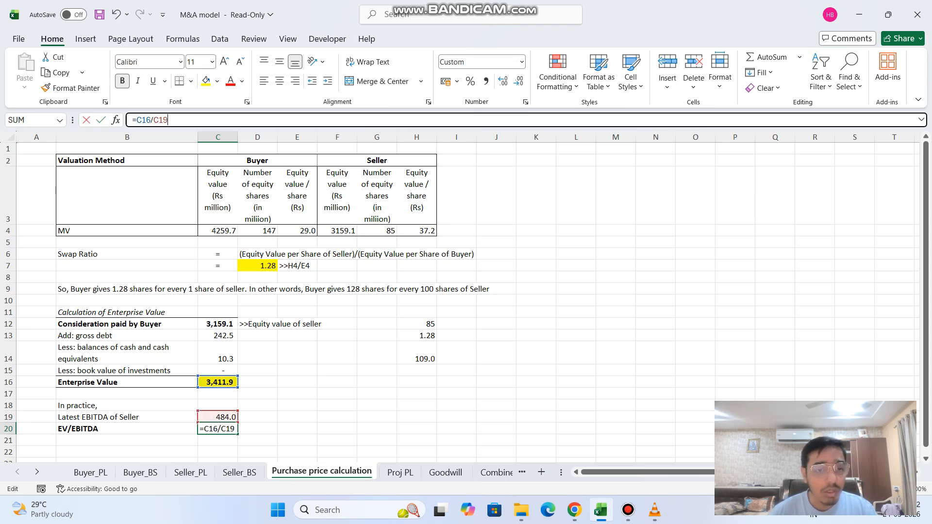
{"action": "key", "text": "Return"}
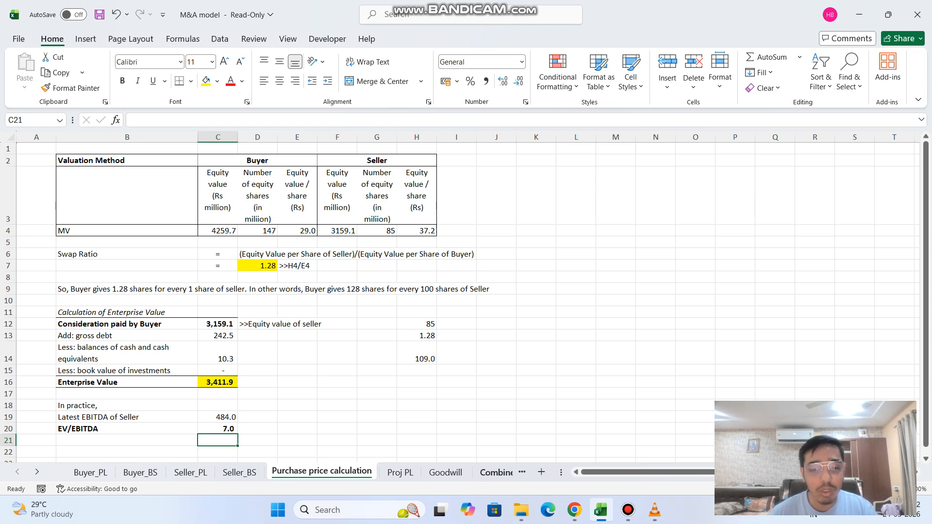
On the Goodwill sheet, trace the equity purchase price in C5 back to its source cell C12 on the Purchase price calculation sheet.
{"action": "left_click", "coordinate": [446, 471]}
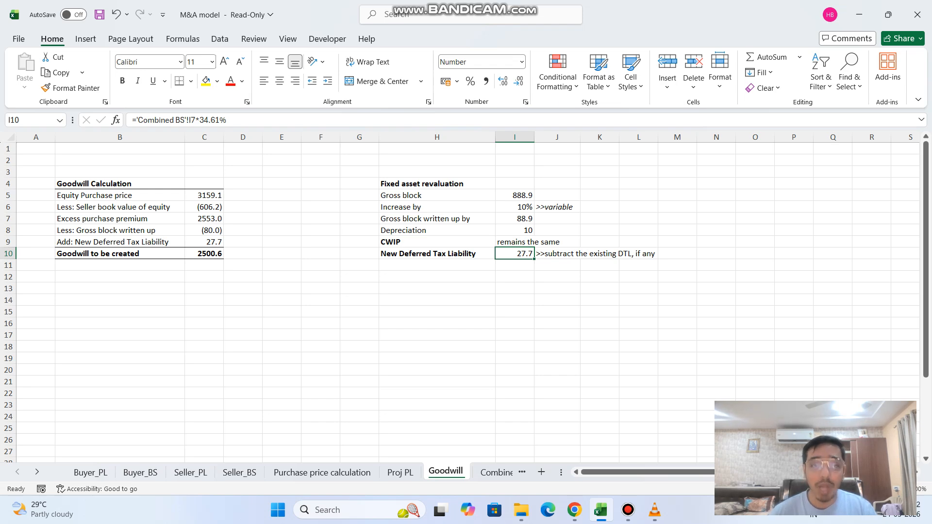
{"action": "left_click", "coordinate": [359, 300]}
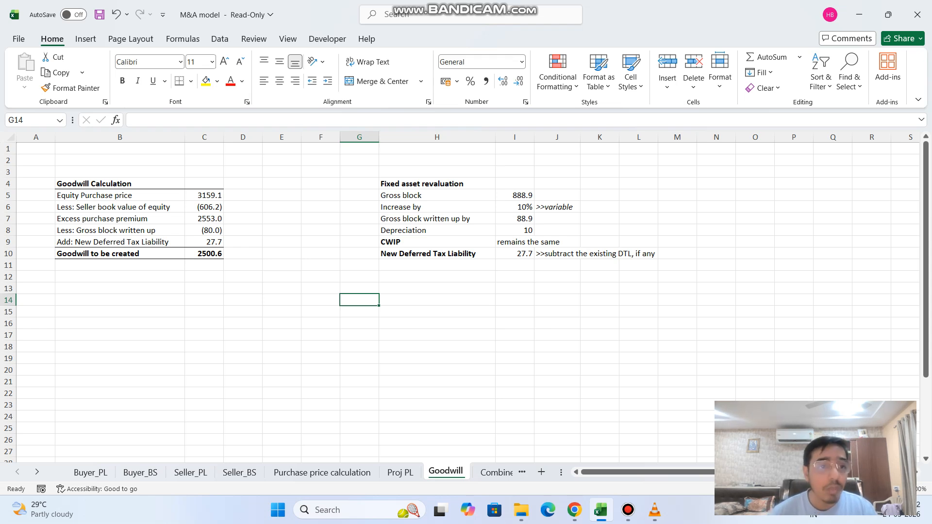
{"action": "left_click", "coordinate": [120, 196]}
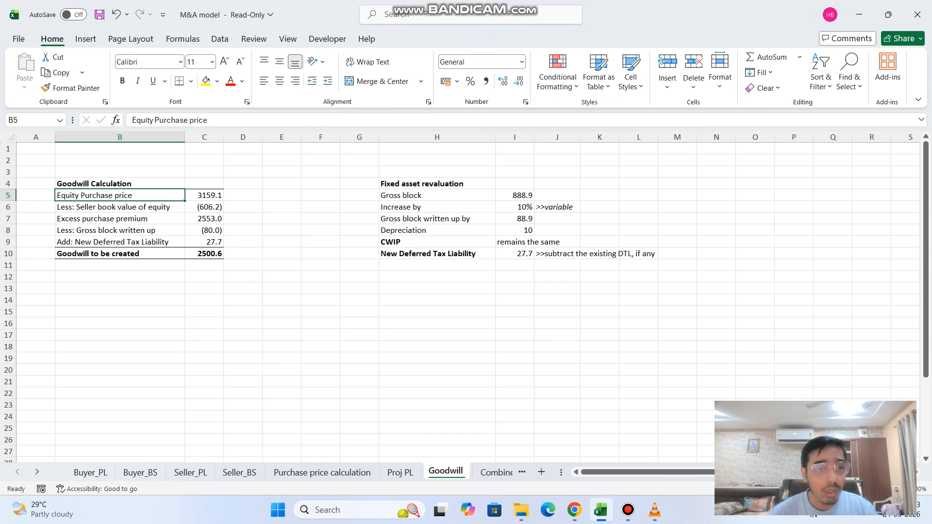
{"action": "left_click", "coordinate": [204, 195]}
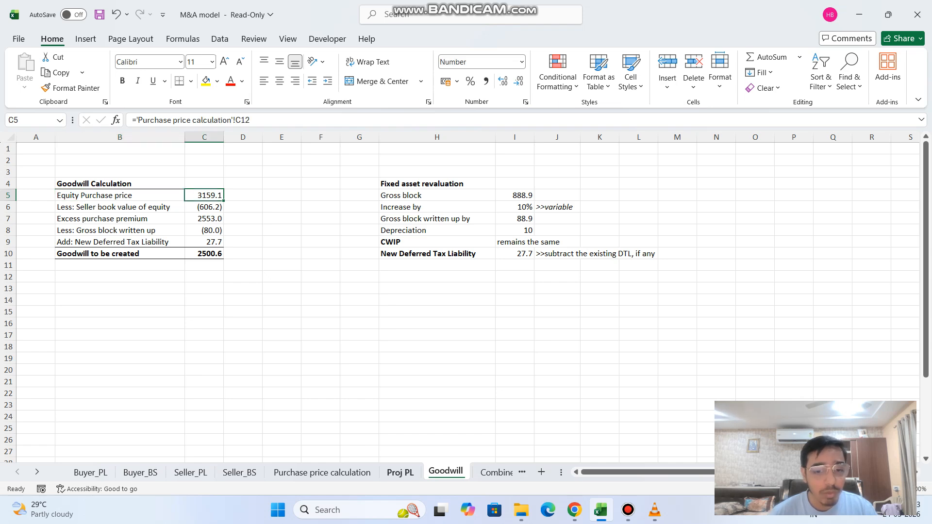
{"action": "left_click", "coordinate": [322, 472]}
{"action": "left_click", "coordinate": [218, 324]}
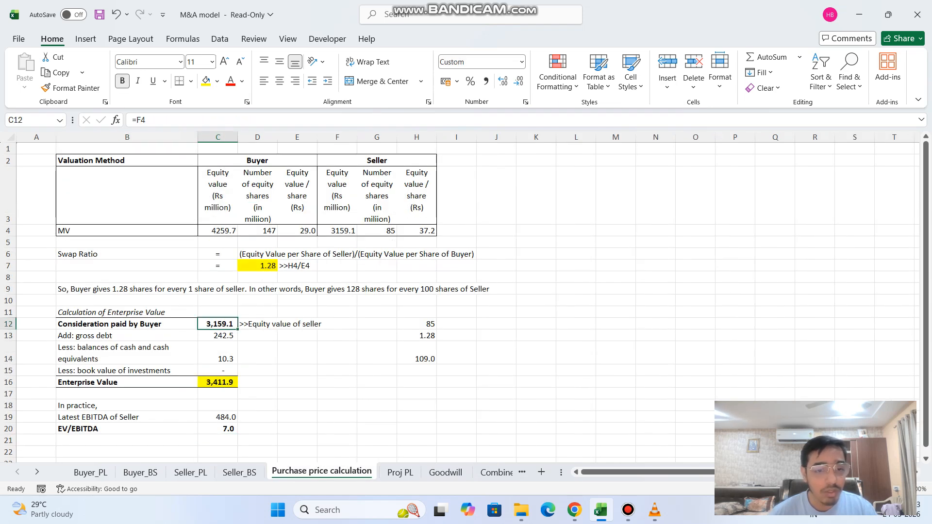
{"action": "left_click", "coordinate": [445, 473]}
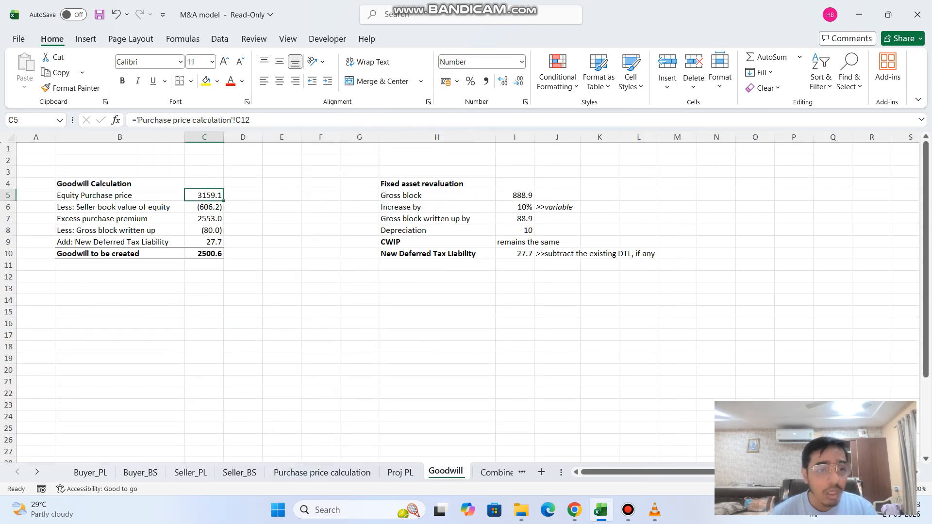
Go through the Goodwill Calculation formulas in C6:C10, from seller book value of equity to goodwill to be created.
{"action": "left_click", "coordinate": [204, 208]}
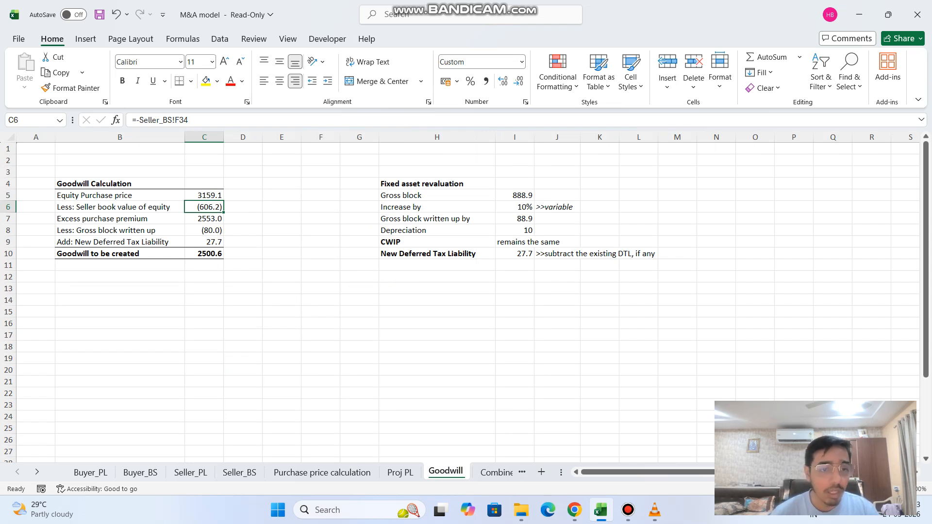
{"action": "key", "text": "Down"}
{"action": "key", "text": "F2"}
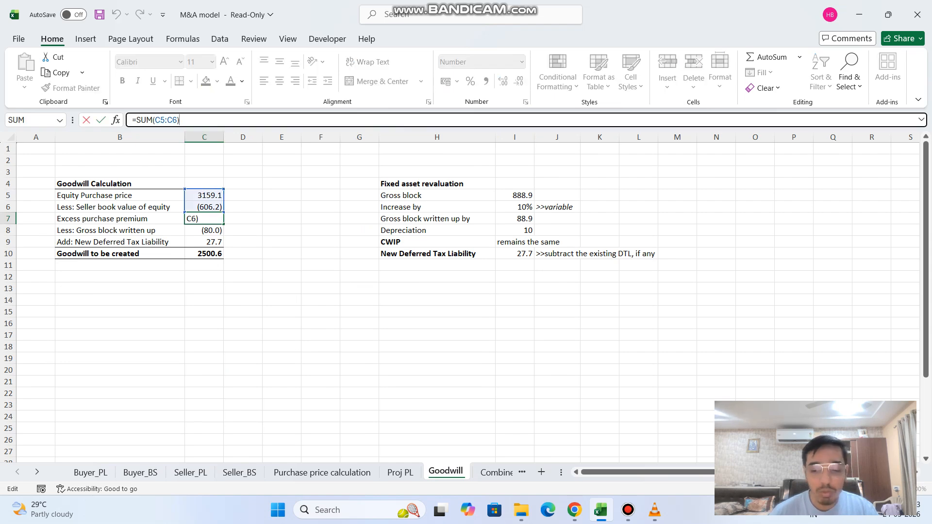
{"action": "key", "text": "Return"}
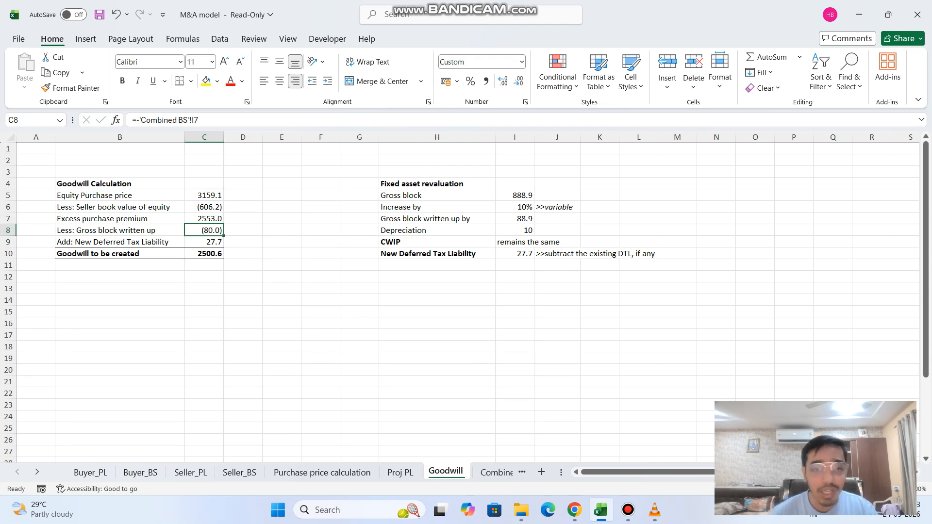
{"action": "key", "text": "Down"}
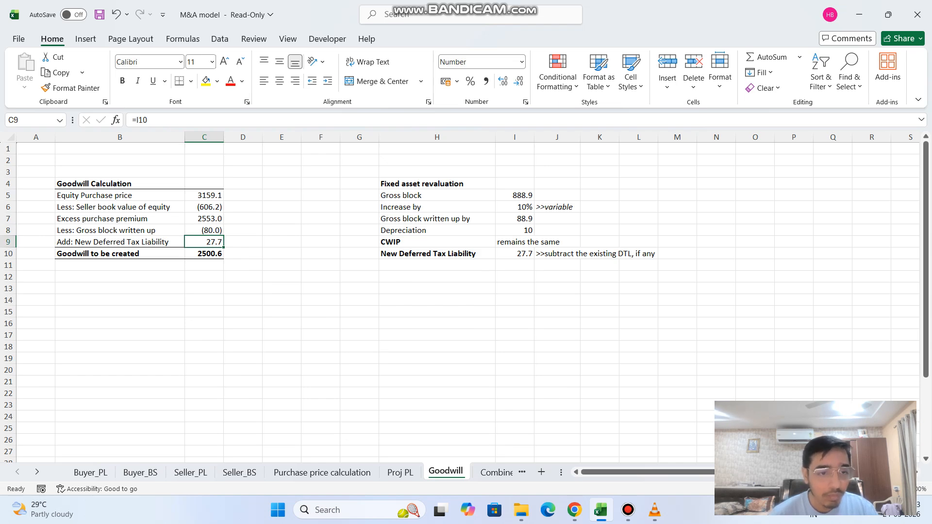
{"action": "key", "text": "Down"}
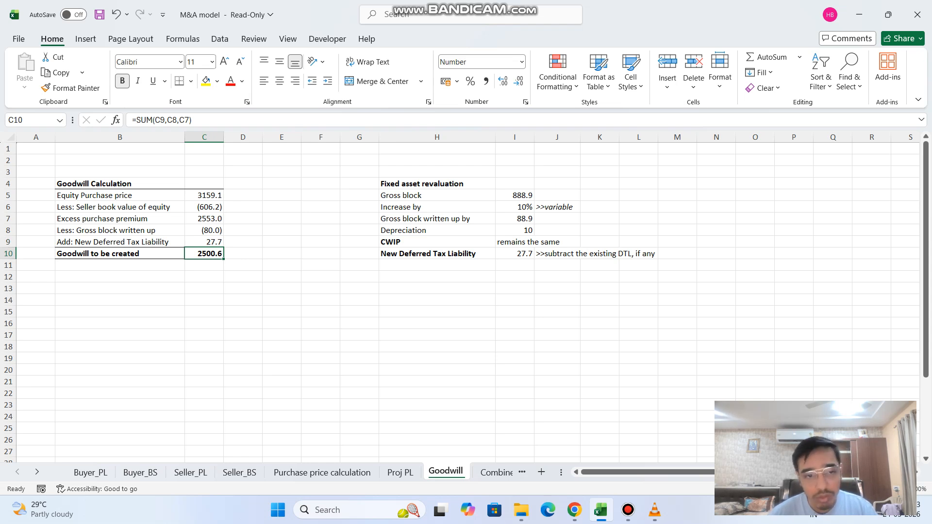
{"action": "key", "text": "Up"}
{"action": "key", "text": "Up"}
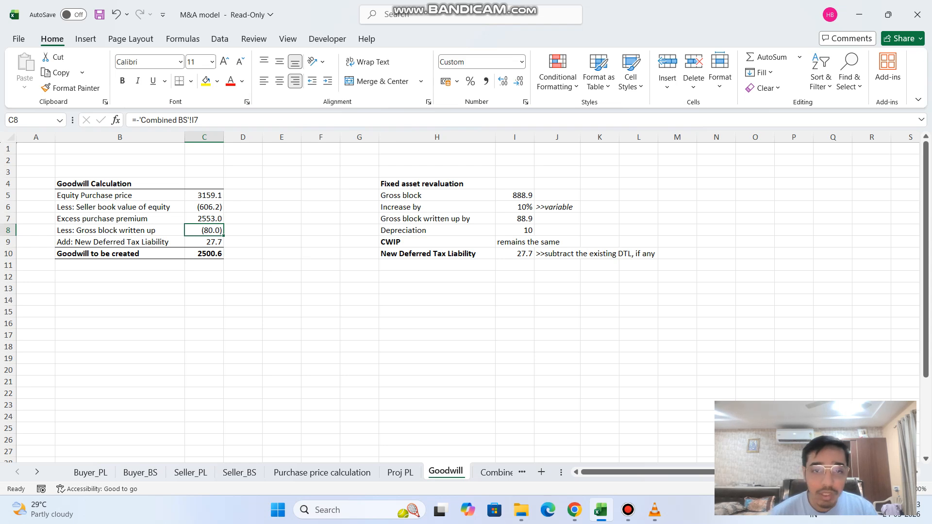
Compare the gross block in the fixed asset revaluation with the goodwill lines for gross block written up and new deferred tax liability.
{"action": "left_click", "coordinate": [437, 288]}
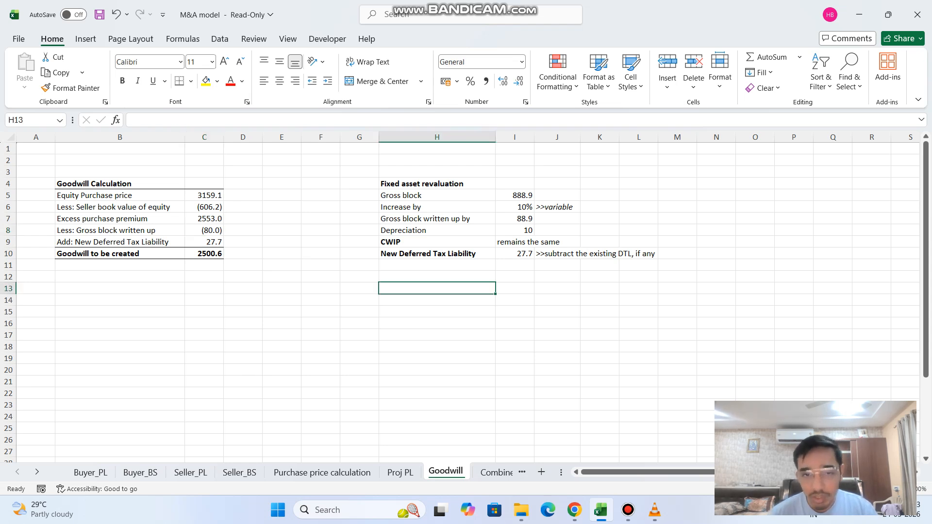
{"action": "left_click", "coordinate": [437, 196]}
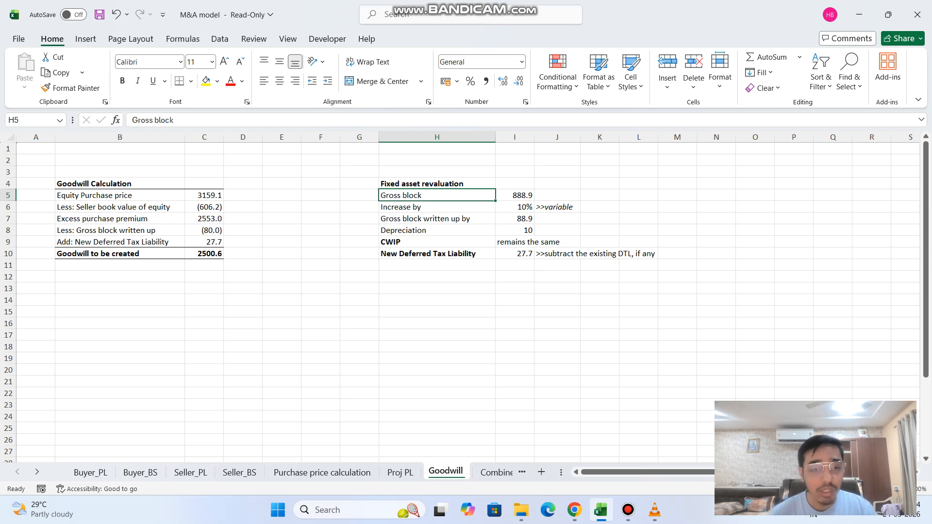
{"action": "left_click", "coordinate": [204, 231]}
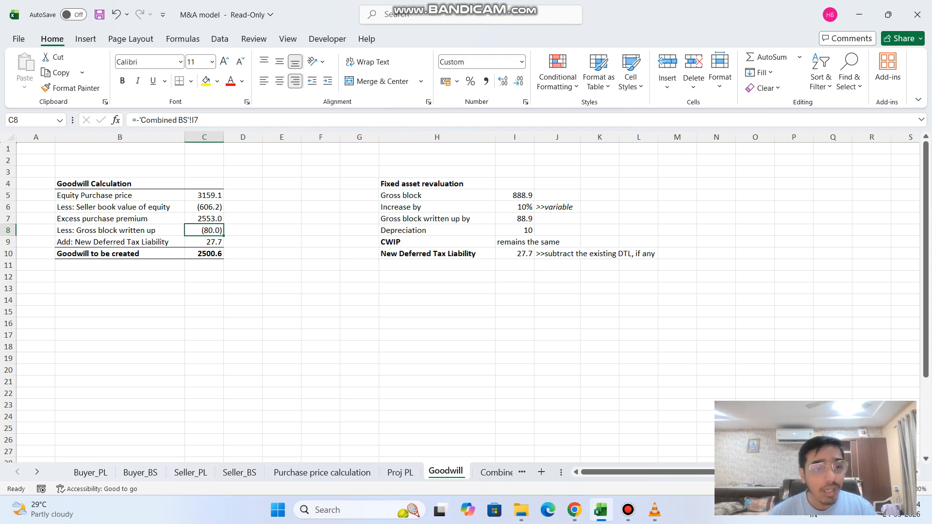
{"action": "left_click", "coordinate": [204, 242]}
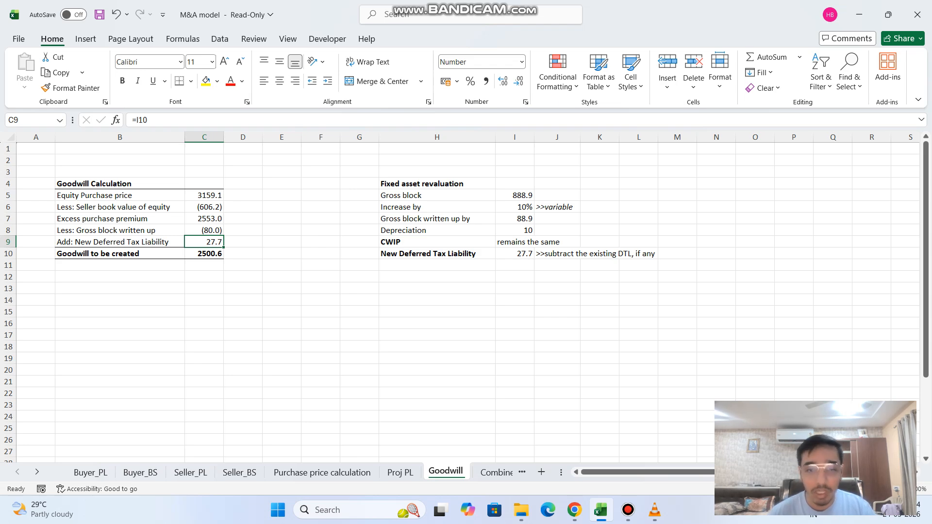
Check the formula behind goodwill to be created in C10 of the Goodwill sheet.
{"action": "key", "text": "Left"}
{"action": "key", "text": "Right"}
{"action": "key", "text": "Down"}
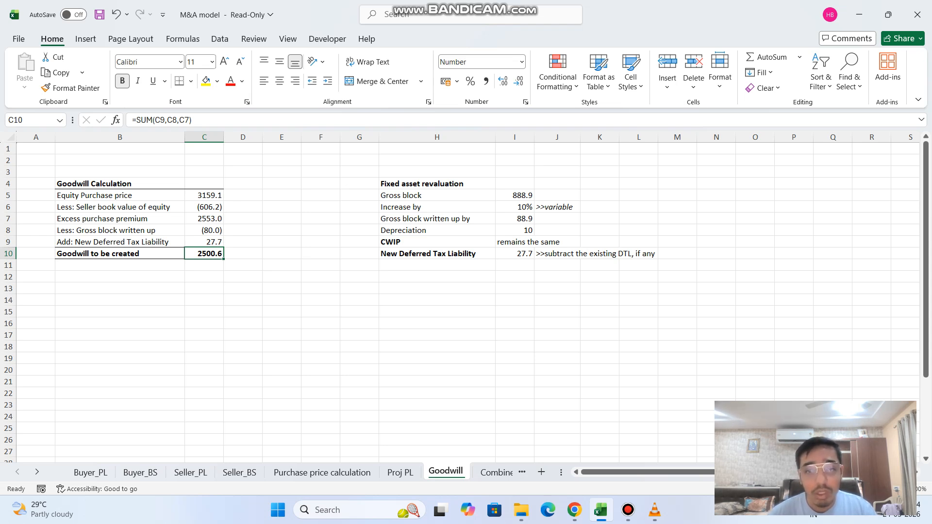
Examine the gross block, written-up amount and depreciation in the fixed asset revaluation, and relate them to goodwill cells C8 and C10.
{"action": "left_click", "coordinate": [515, 219]}
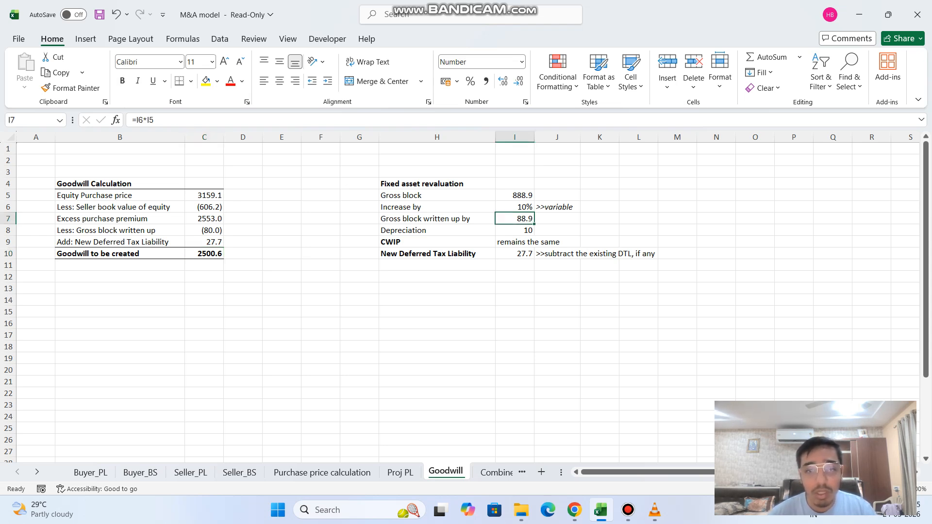
{"action": "left_click", "coordinate": [515, 195]}
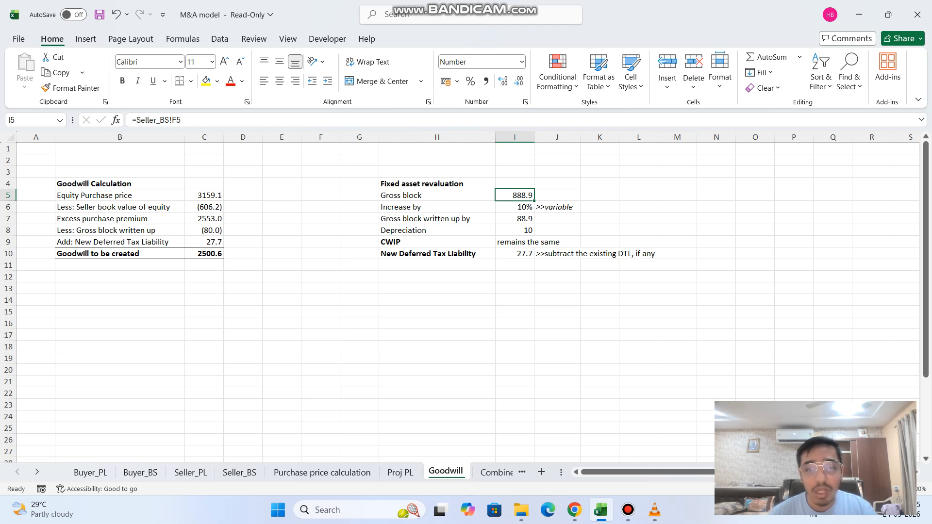
{"action": "left_click", "coordinate": [515, 219]}
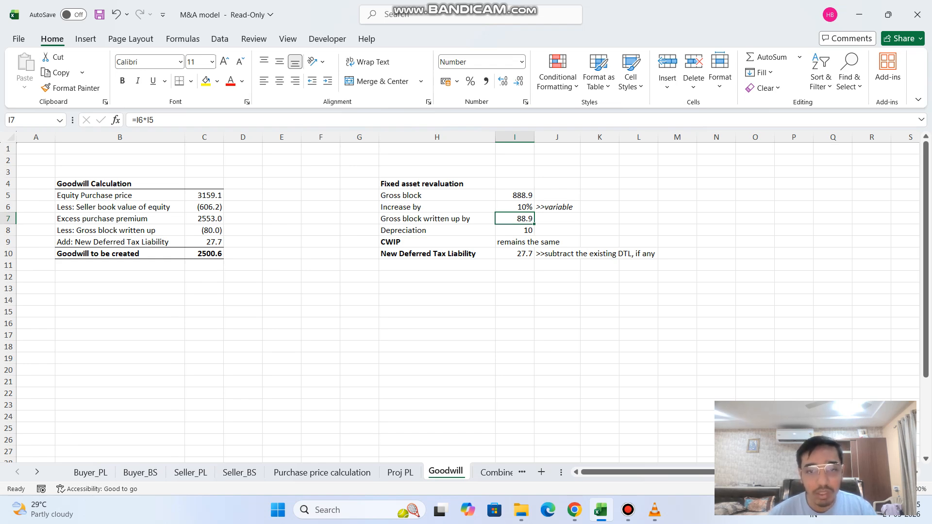
{"action": "left_click", "coordinate": [515, 231]}
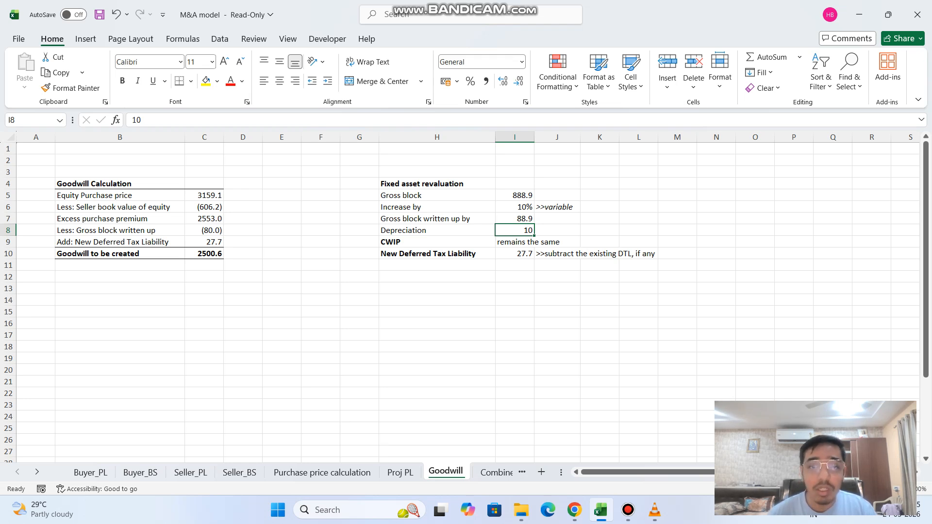
{"action": "left_click", "coordinate": [205, 230]}
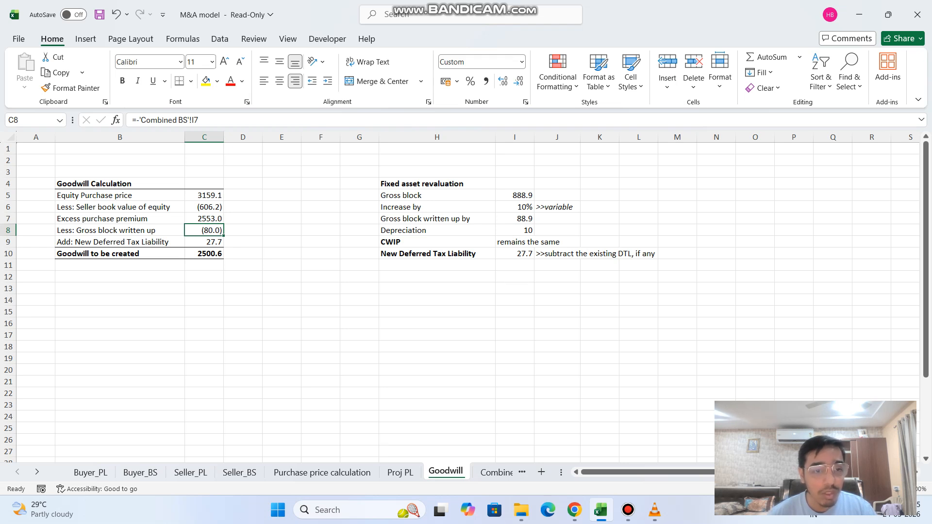
{"action": "left_click", "coordinate": [204, 254]}
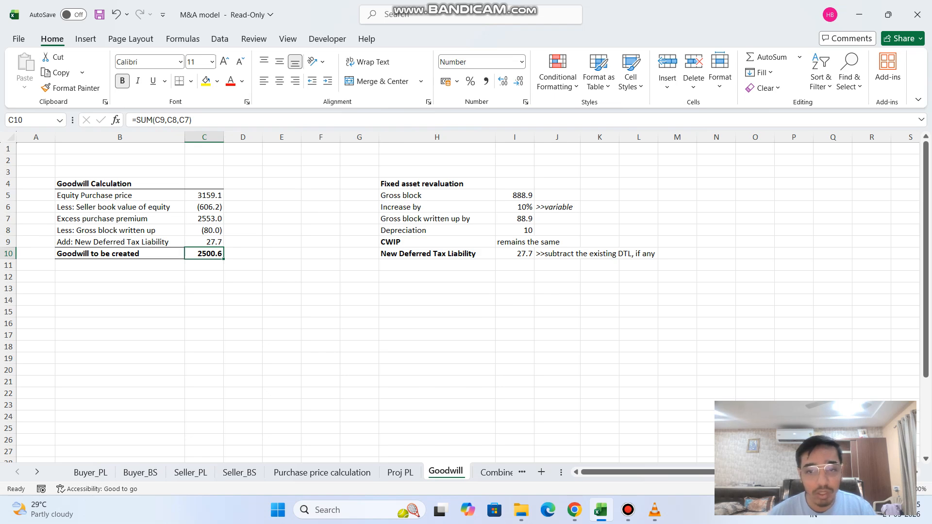
On the Combined BS sheet, check how combined gross block in K5 and depreciation in I6 and K6 are calculated.
{"action": "key", "text": "ctrl+Page_Down"}
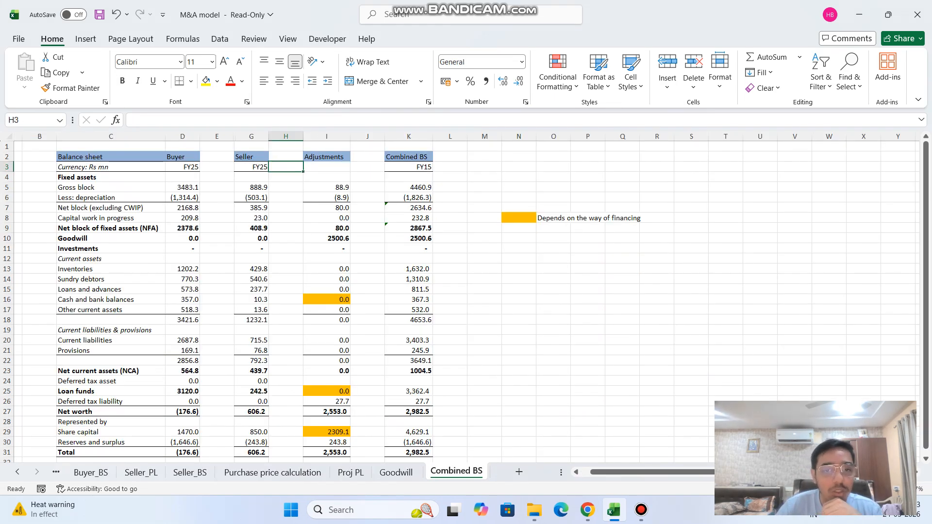
{"action": "left_click", "coordinate": [183, 188]}
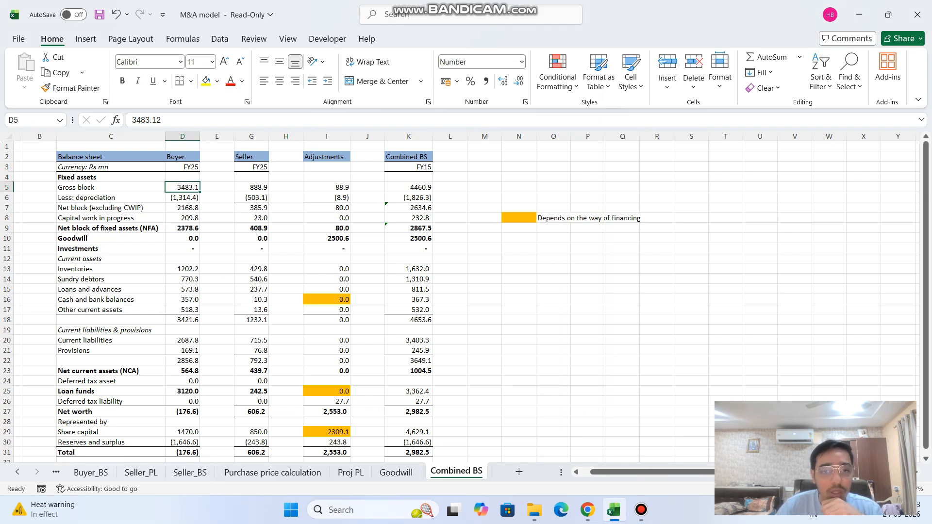
{"action": "left_click", "coordinate": [409, 188]}
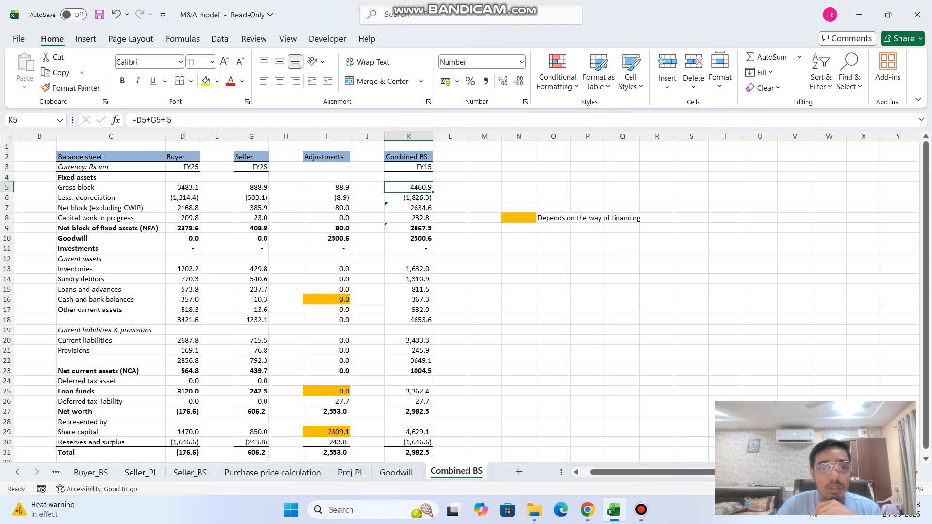
{"action": "left_click", "coordinate": [208, 120]}
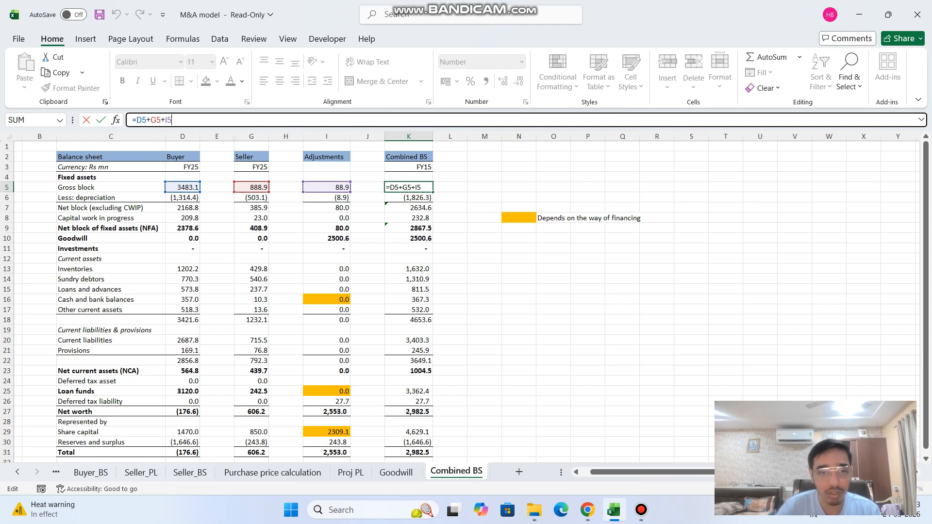
{"action": "key", "text": "Tab"}
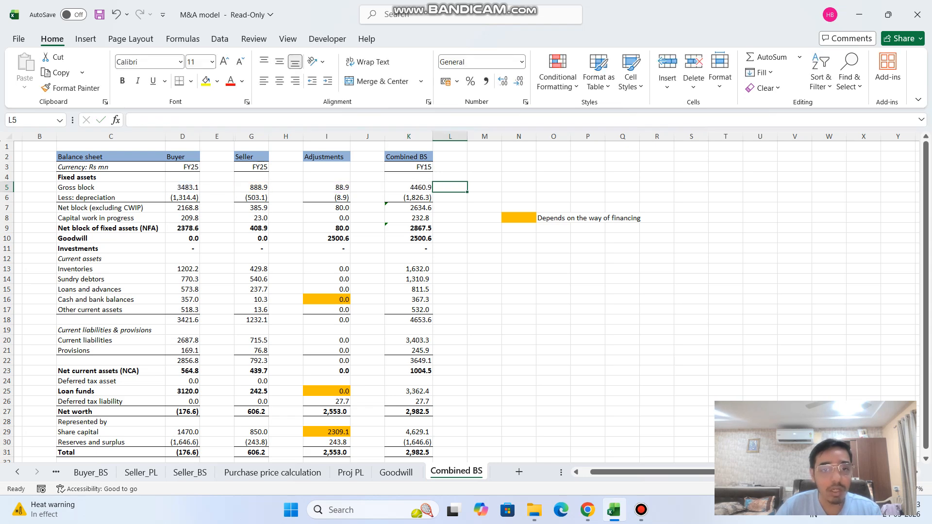
{"action": "key", "text": "Return"}
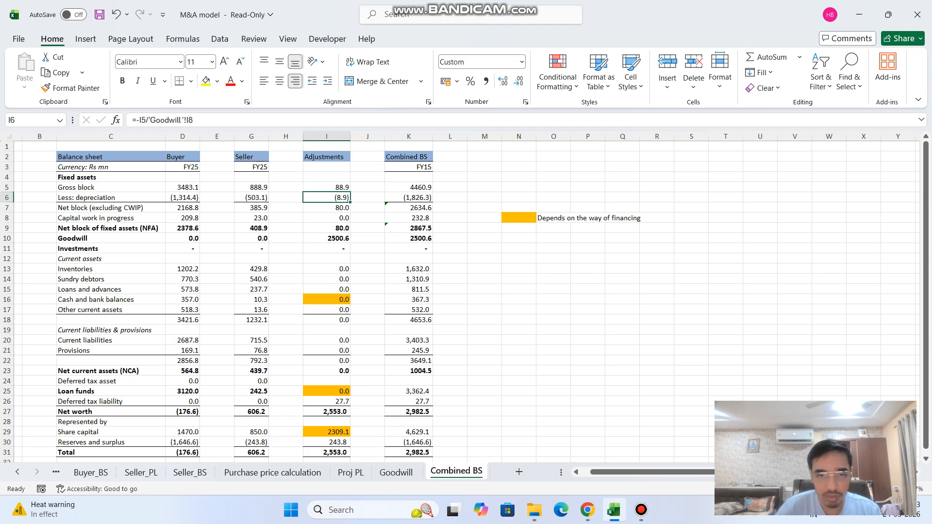
{"action": "left_click", "coordinate": [409, 198]}
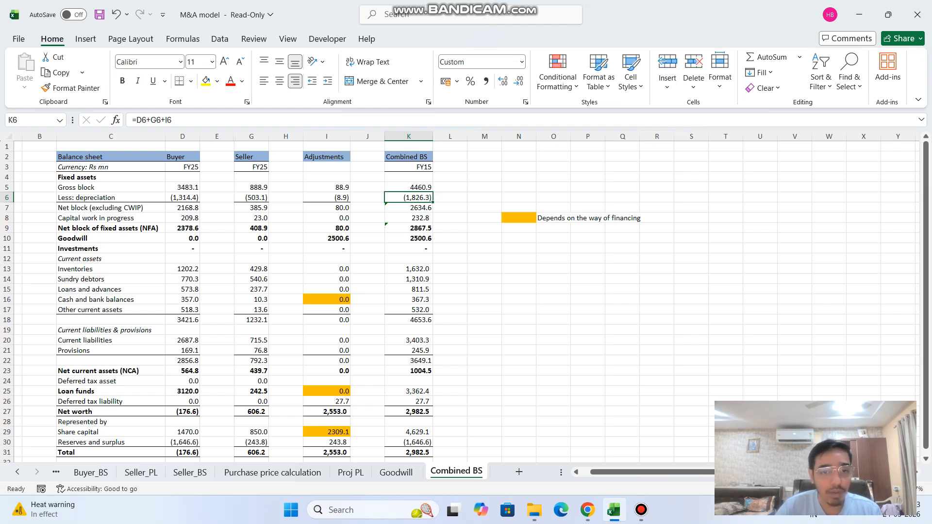
Trace the goodwill adjustment in I10 to the Goodwill sheet and check the combined goodwill formula in K10.
{"action": "left_click", "coordinate": [326, 238]}
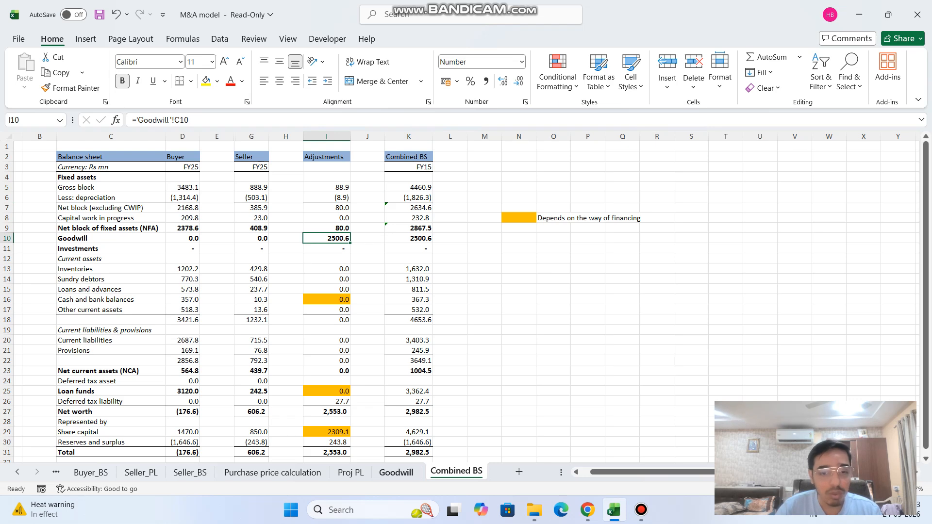
{"action": "left_click", "coordinate": [396, 472]}
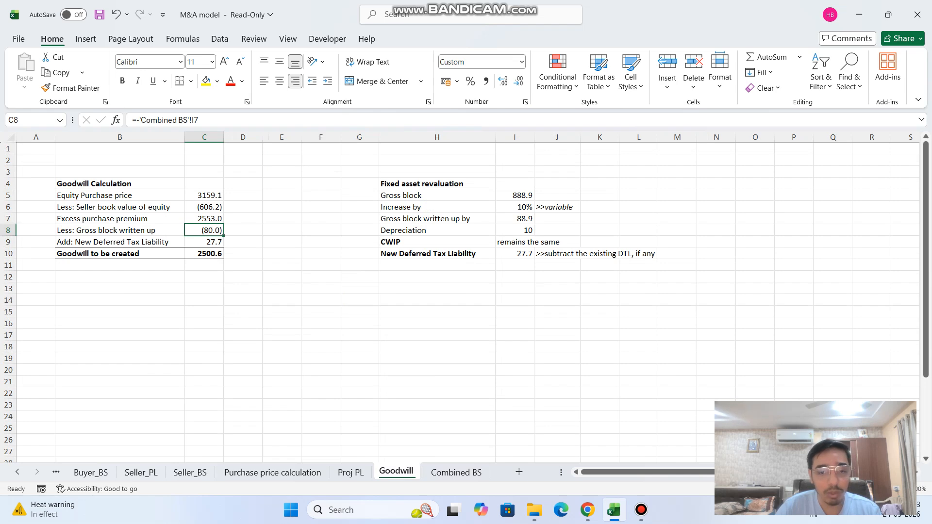
{"action": "left_click", "coordinate": [456, 473]}
{"action": "left_click", "coordinate": [409, 238]}
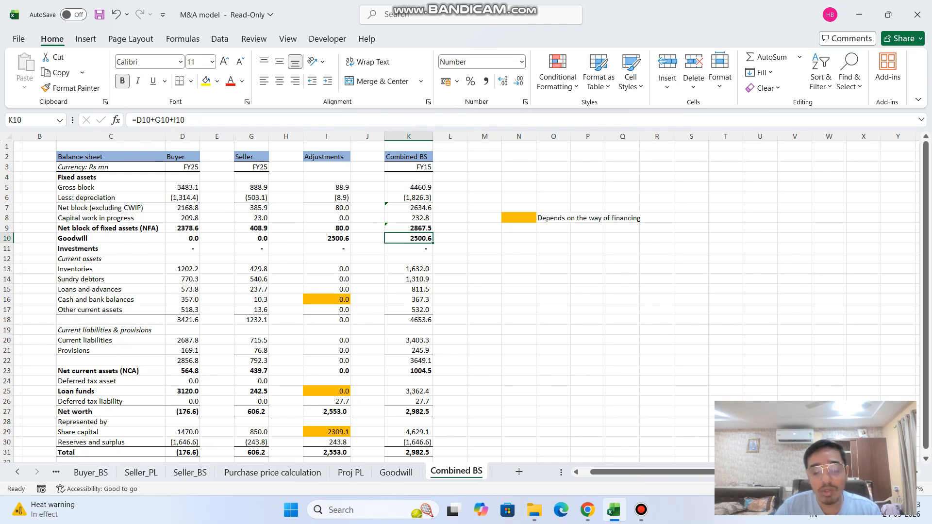
Check the cash and loan funds adjustments in I16 and I25, and trace the deferred tax liability in I26 to the Goodwill sheet.
{"action": "left_click", "coordinate": [326, 300]}
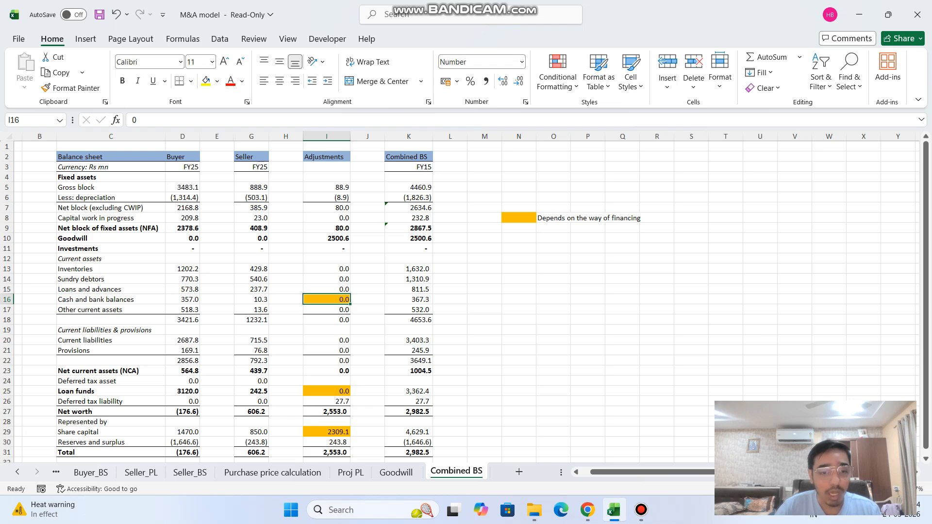
{"action": "left_click", "coordinate": [326, 391]}
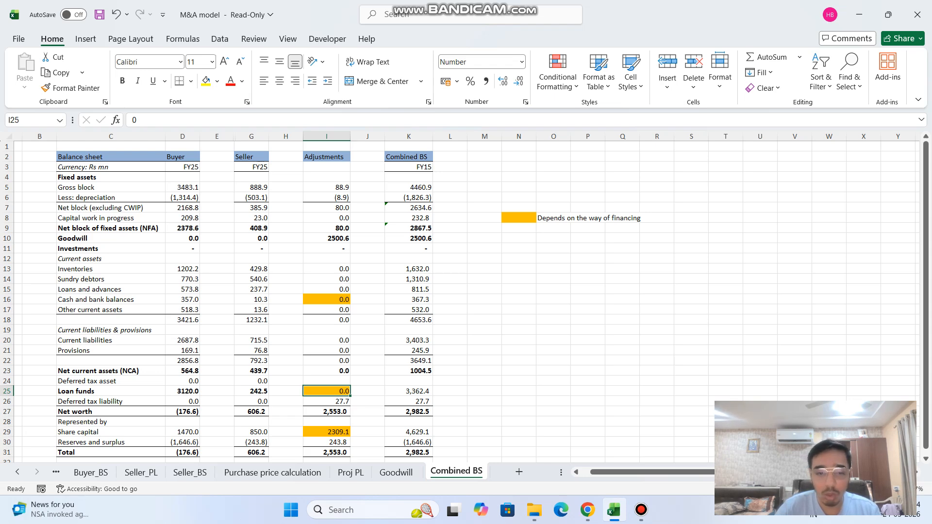
{"action": "key", "text": "Down"}
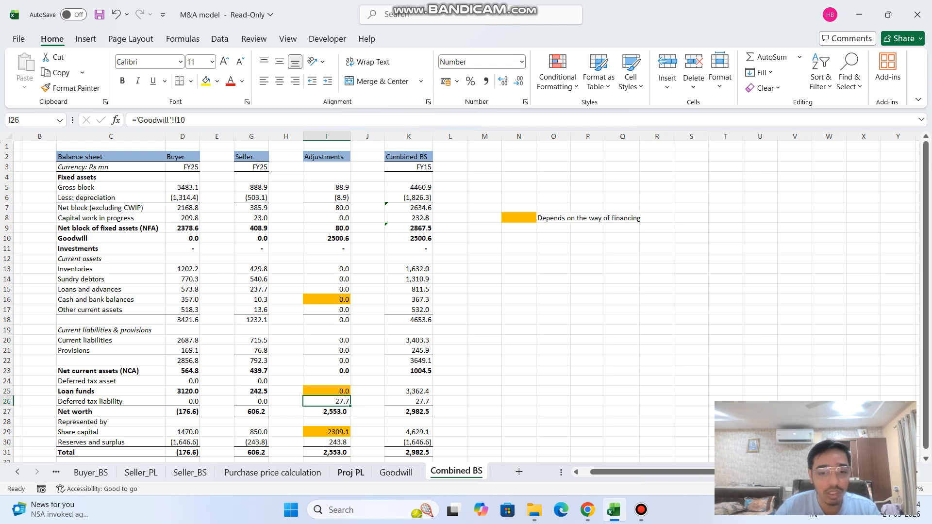
{"action": "left_click", "coordinate": [396, 472]}
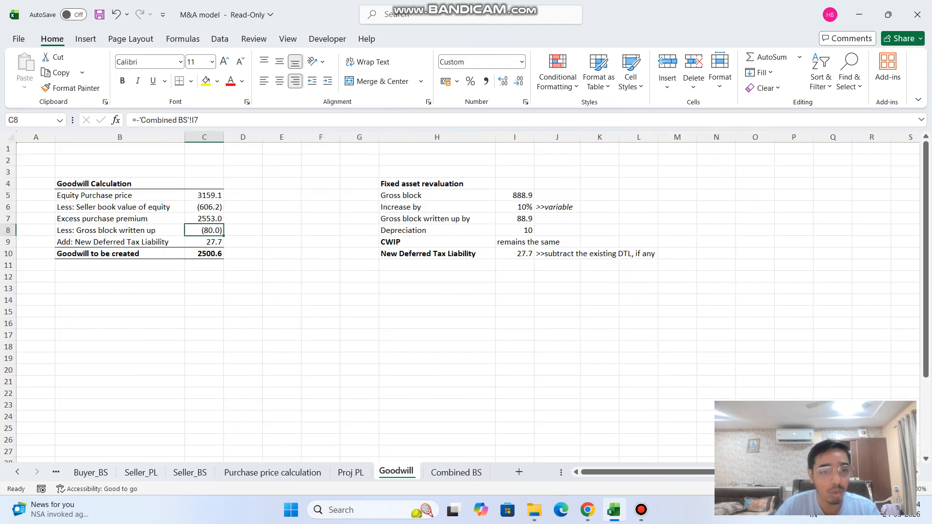
{"action": "key", "text": "Down"}
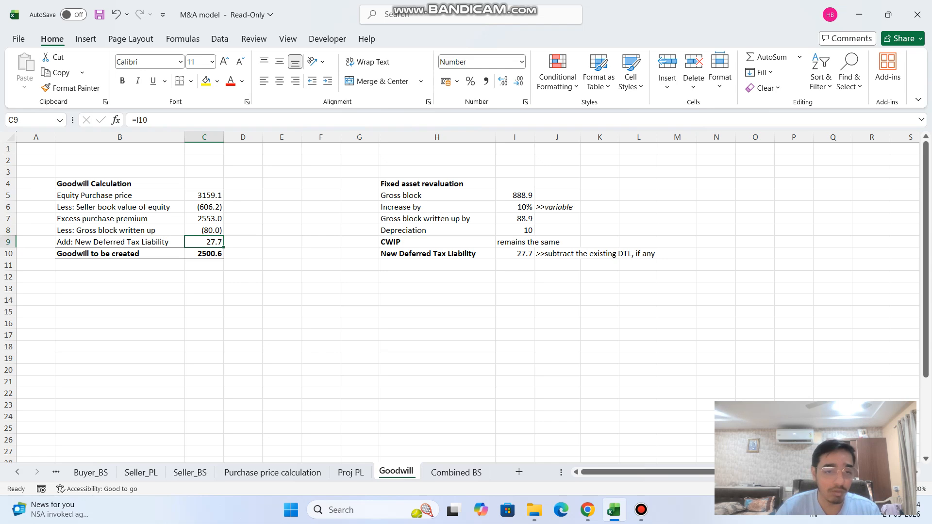
{"action": "left_click", "coordinate": [457, 472]}
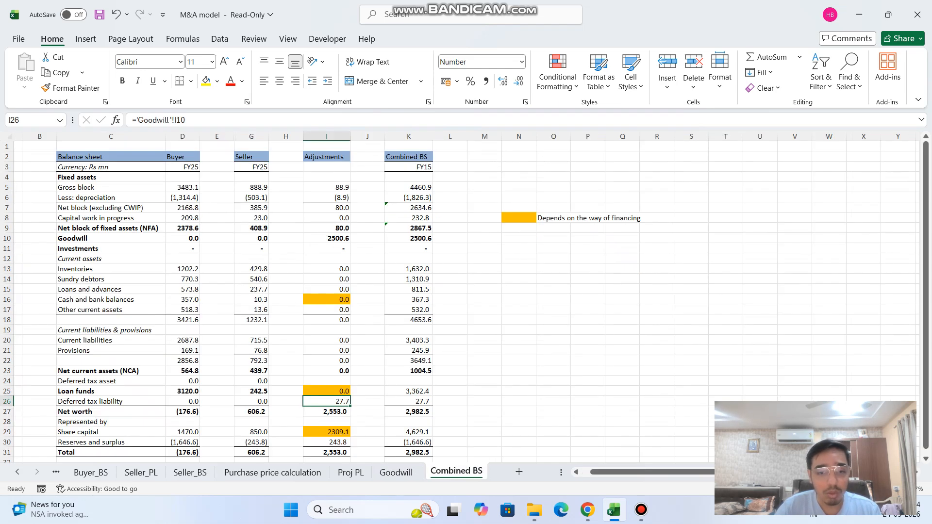
Examine the share capital row, from the adjustment formula in I29 and the seller and buyer figures to the combined formula in K29.
{"action": "scroll", "coordinate": [457, 301], "scroll_direction": "down", "scroll_amount": 1}
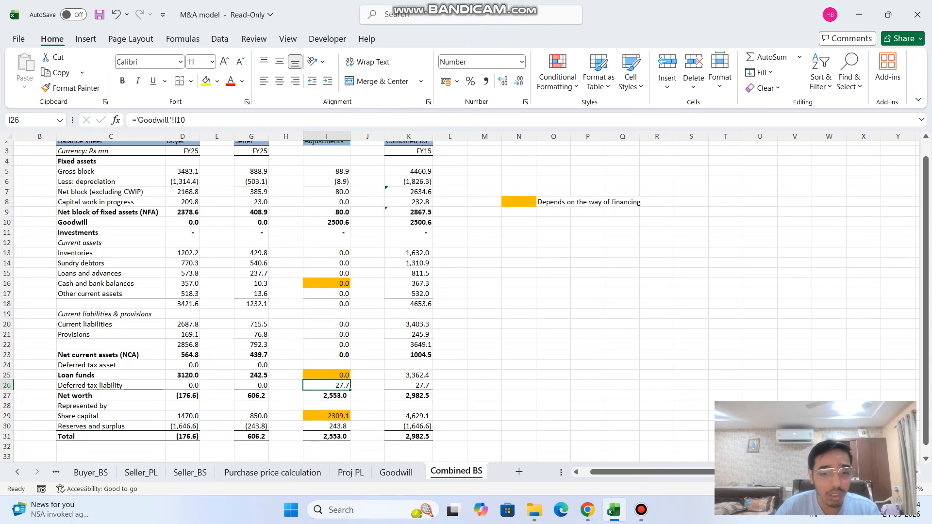
{"action": "scroll", "coordinate": [459, 301], "scroll_direction": "down", "scroll_amount": 1}
{"action": "left_click", "coordinate": [327, 402]}
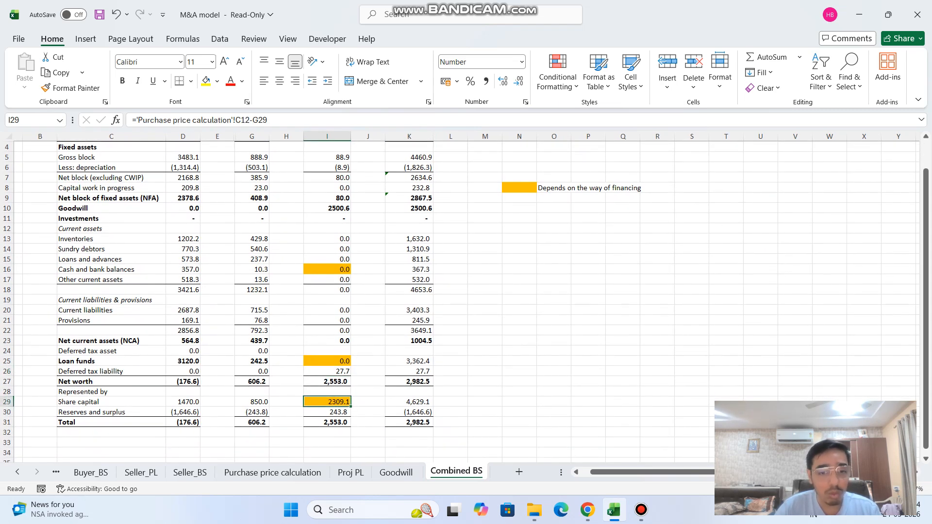
{"action": "left_click", "coordinate": [252, 402], "text": "ctrl"}
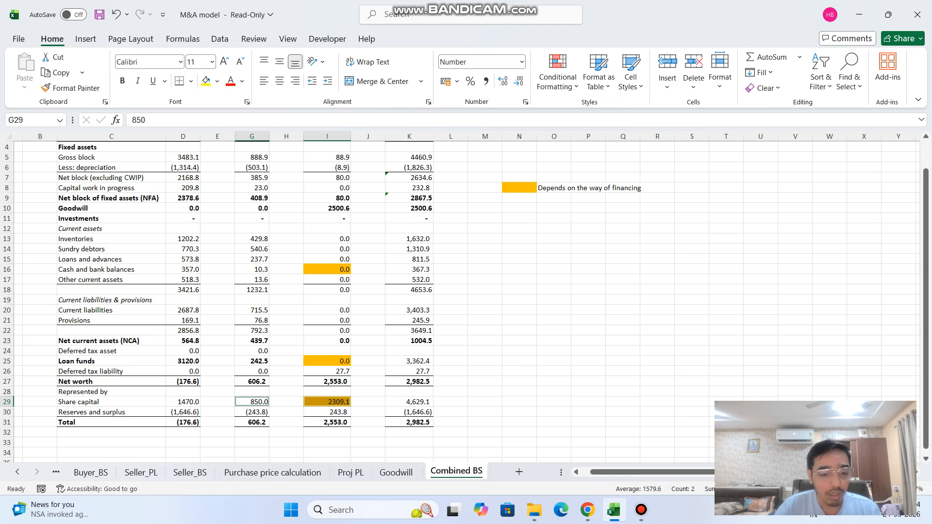
{"action": "left_click", "coordinate": [328, 402], "text": "ctrl"}
{"action": "left_click", "coordinate": [409, 402]}
{"action": "left_click", "coordinate": [183, 402]}
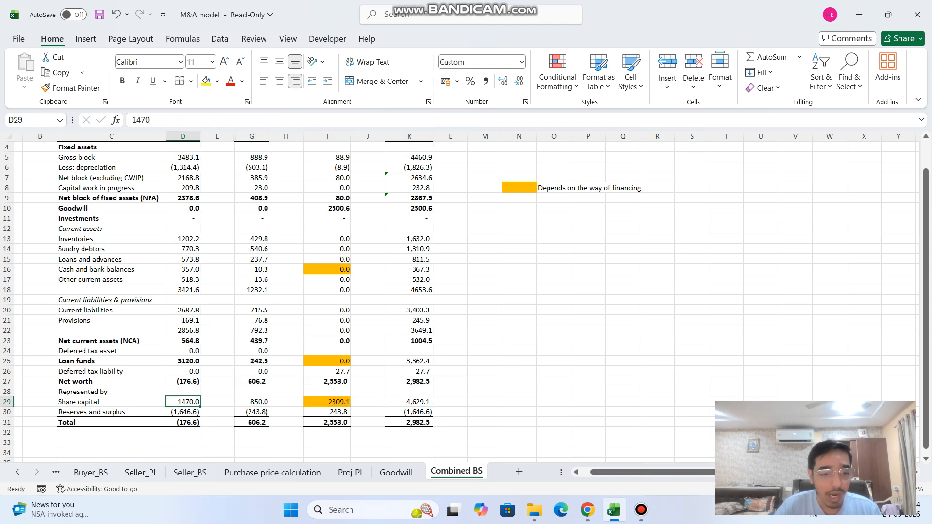
{"action": "scroll", "coordinate": [459, 301], "scroll_direction": "up", "scroll_amount": 2}
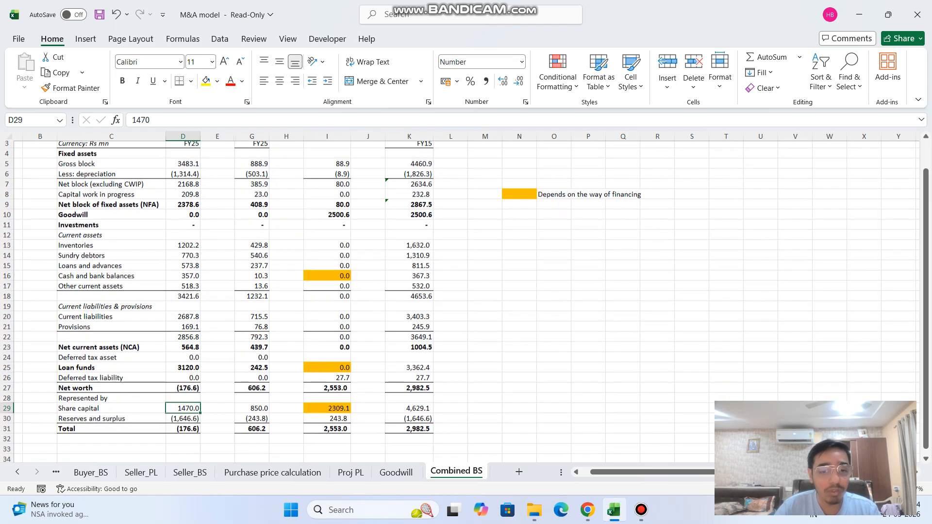
{"action": "left_click", "coordinate": [410, 408]}
{"action": "scroll", "coordinate": [459, 301], "scroll_direction": "up", "scroll_amount": 1}
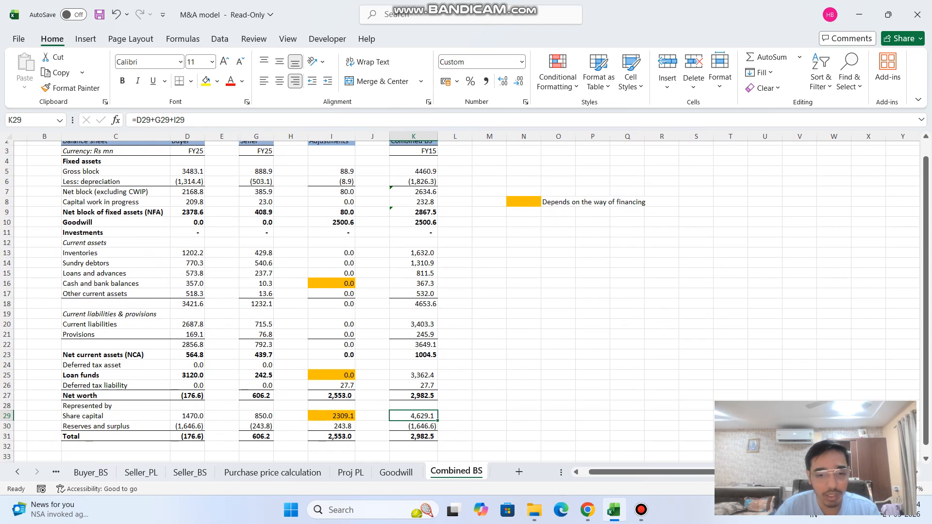
Examine the buyer and seller reserves and surplus in D30 and G30 and the combined formula in K30.
{"action": "left_click", "coordinate": [188, 426]}
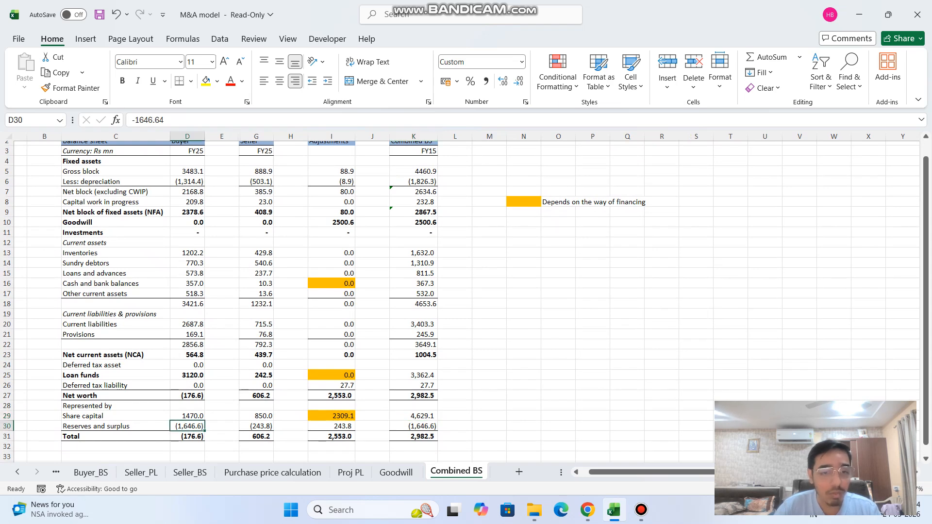
{"action": "left_click", "coordinate": [256, 426]}
{"action": "scroll", "coordinate": [256, 426], "scroll_direction": "up", "scroll_amount": 1}
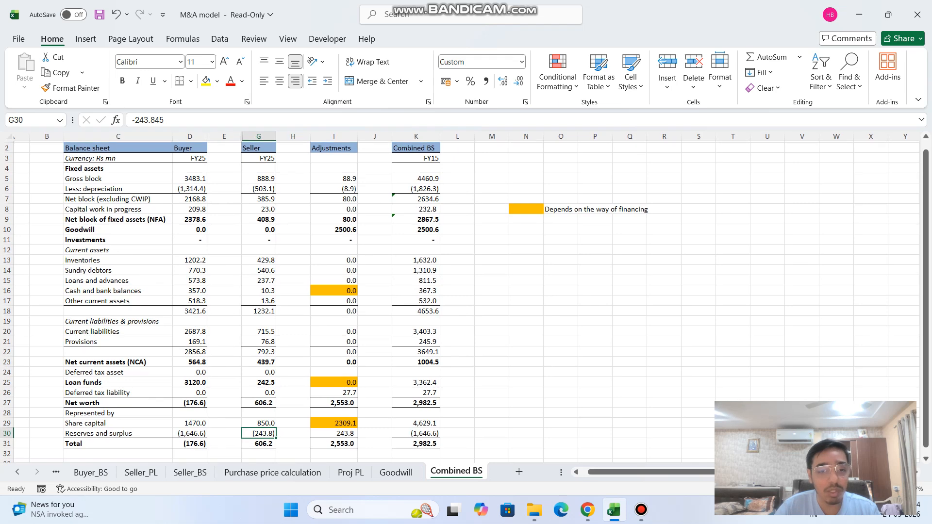
{"action": "scroll", "coordinate": [257, 291], "scroll_direction": "down", "scroll_amount": 1}
{"action": "scroll", "coordinate": [256, 292], "scroll_direction": "right", "scroll_amount": 1}
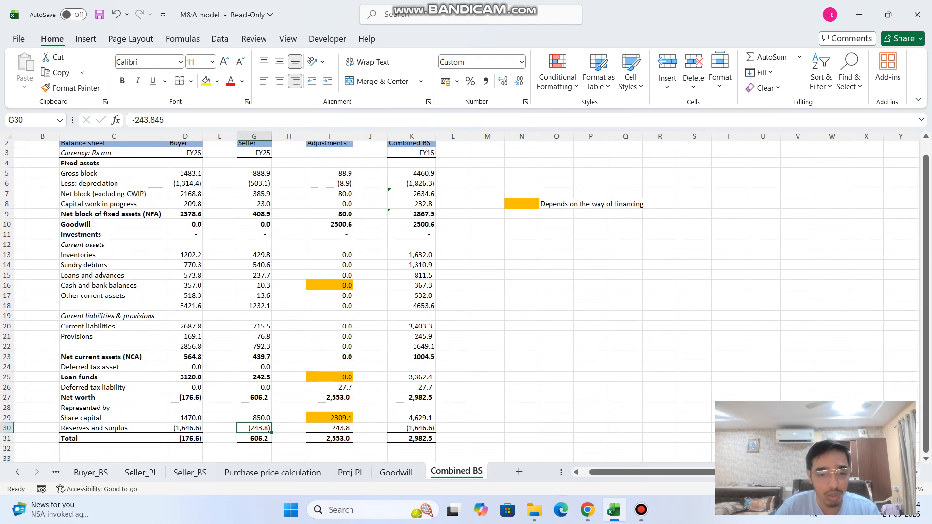
{"action": "left_click", "coordinate": [186, 428]}
{"action": "scroll", "coordinate": [185, 429], "scroll_direction": "down", "scroll_amount": 1}
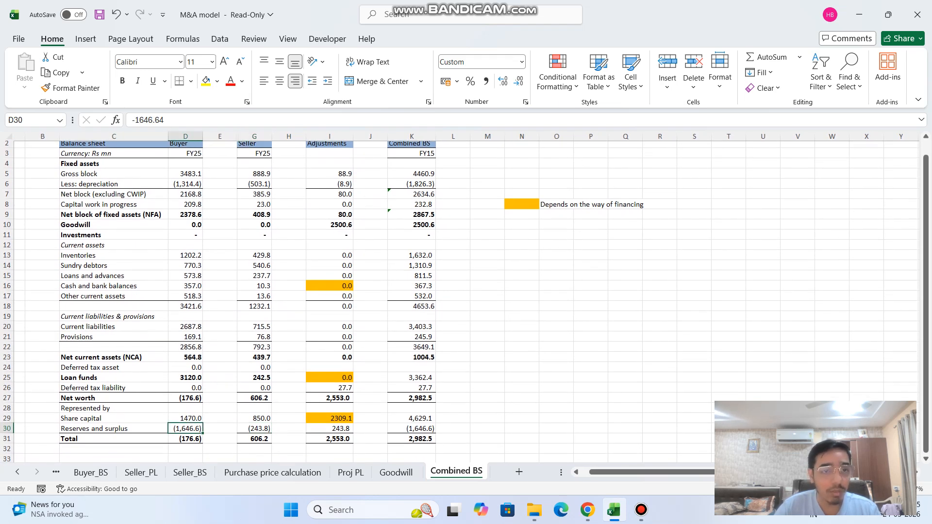
{"action": "scroll", "coordinate": [185, 428], "scroll_direction": "left", "scroll_amount": 1}
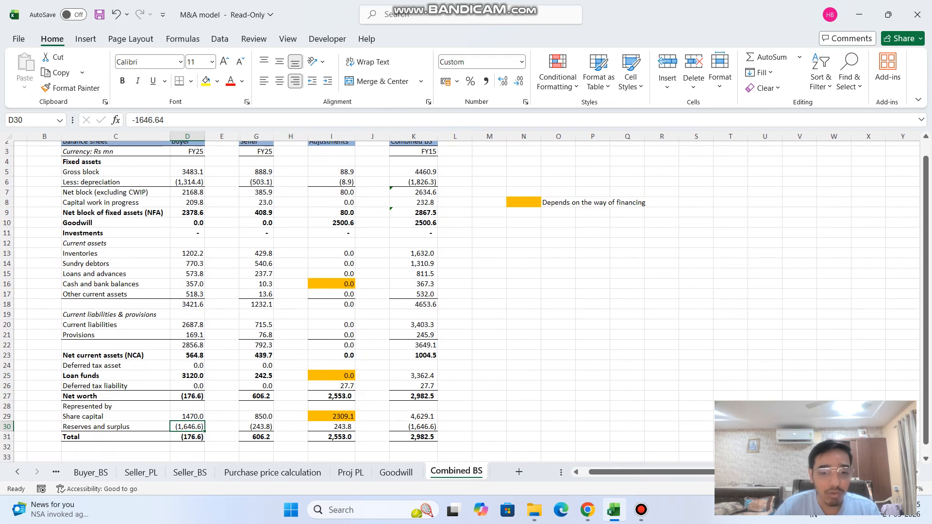
{"action": "left_click", "coordinate": [414, 427]}
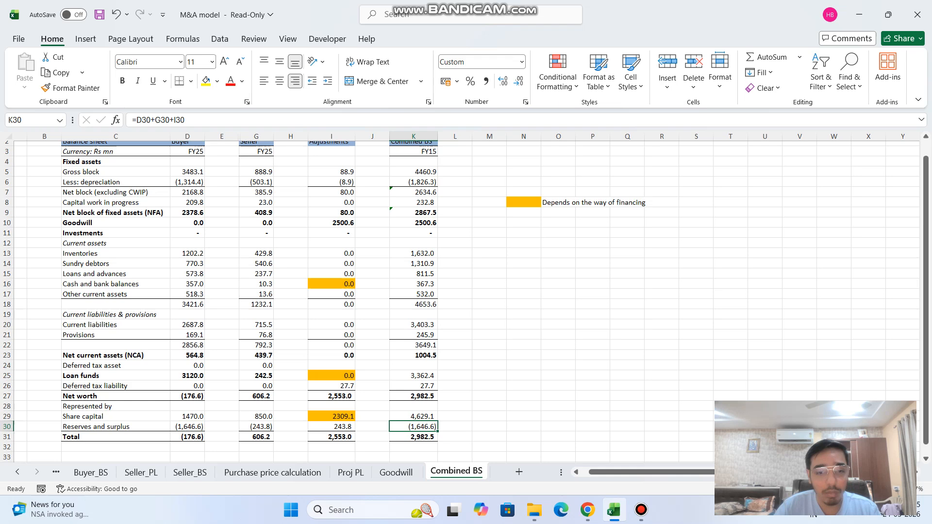
Check the share capital adjustment formula in I29 against the seller's share capital in G29.
{"action": "left_click", "coordinate": [332, 416]}
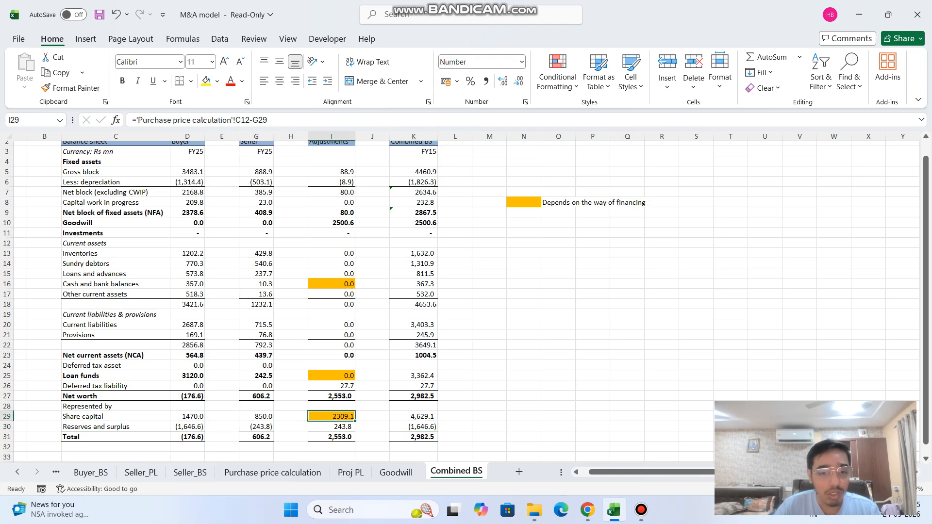
{"action": "left_click", "coordinate": [256, 416]}
{"action": "scroll", "coordinate": [256, 417], "scroll_direction": "up", "scroll_amount": 1}
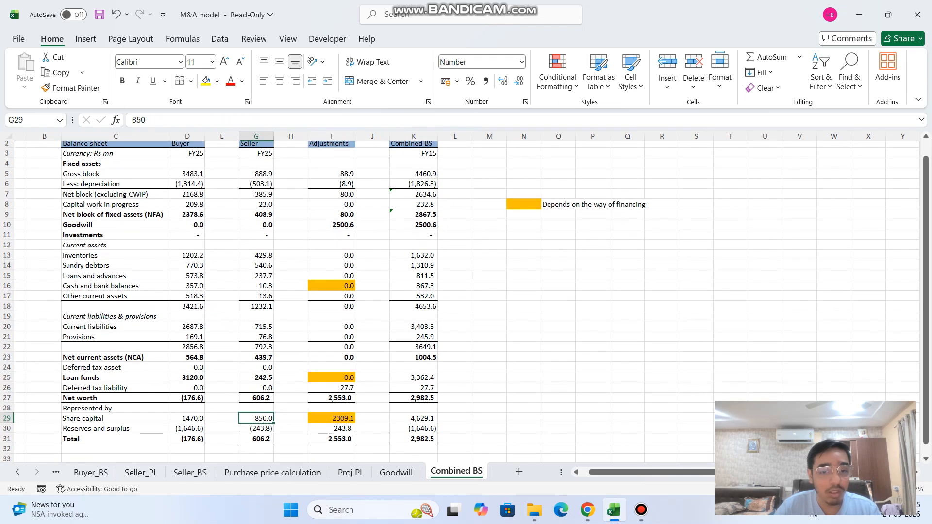
{"action": "left_click", "coordinate": [332, 417]}
{"action": "left_click", "coordinate": [330, 119]}
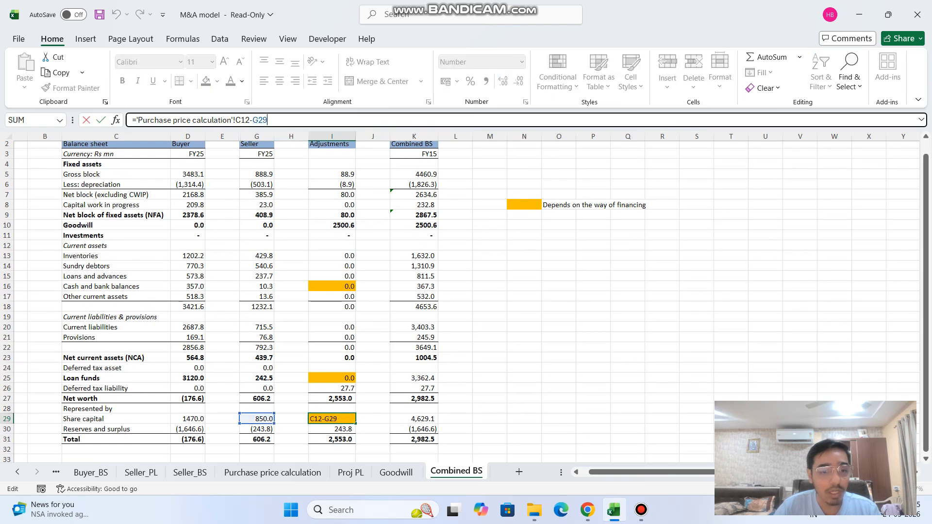
{"action": "scroll", "coordinate": [332, 291], "scroll_direction": "up", "scroll_amount": 1}
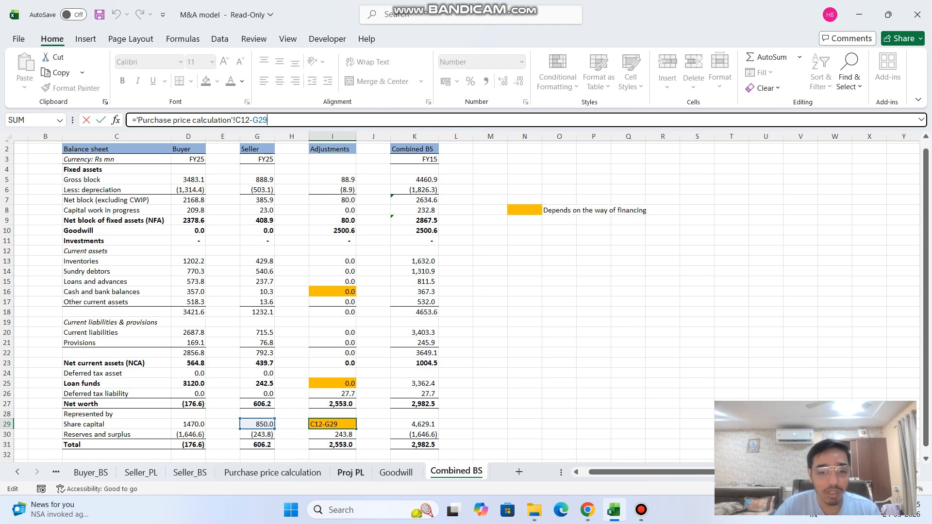
Trace the share capital adjustment to the Purchase price calculation sheet, view the Goodwill sheet and return to Combined BS.
{"action": "left_click", "coordinate": [272, 473]}
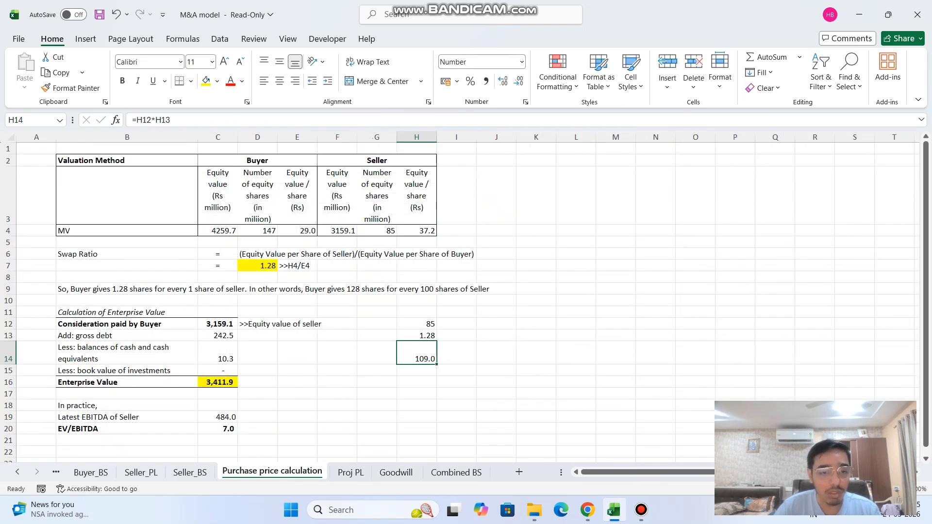
{"action": "left_click", "coordinate": [396, 472]}
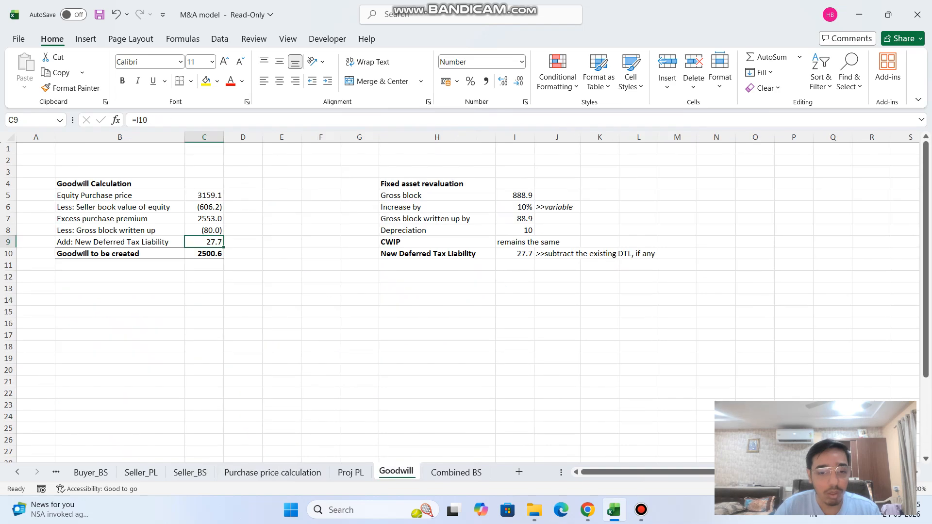
{"action": "left_click", "coordinate": [457, 472]}
{"action": "key", "text": "Right"}
{"action": "key", "text": "Right"}
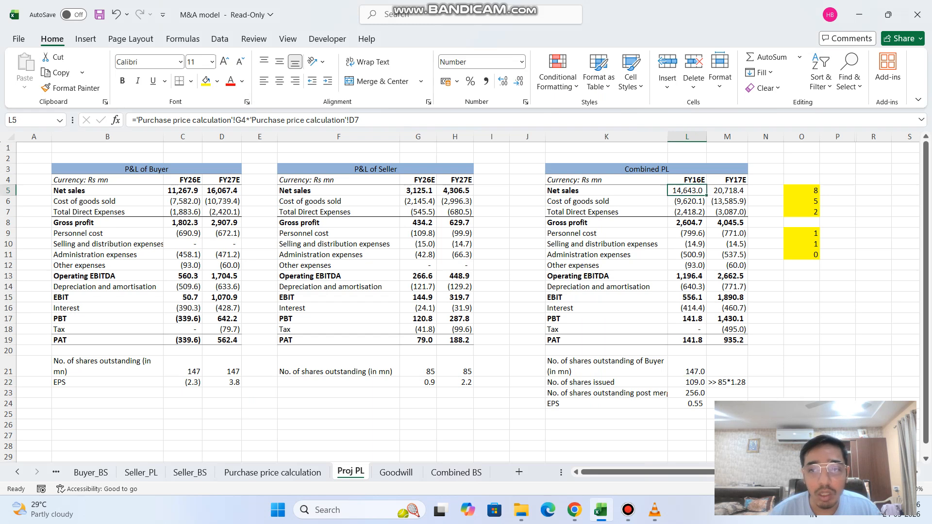
On the Proj PL sheet, examine the combined net sales formula in L5 and the cells it references.
{"action": "left_click", "coordinate": [687, 191]}
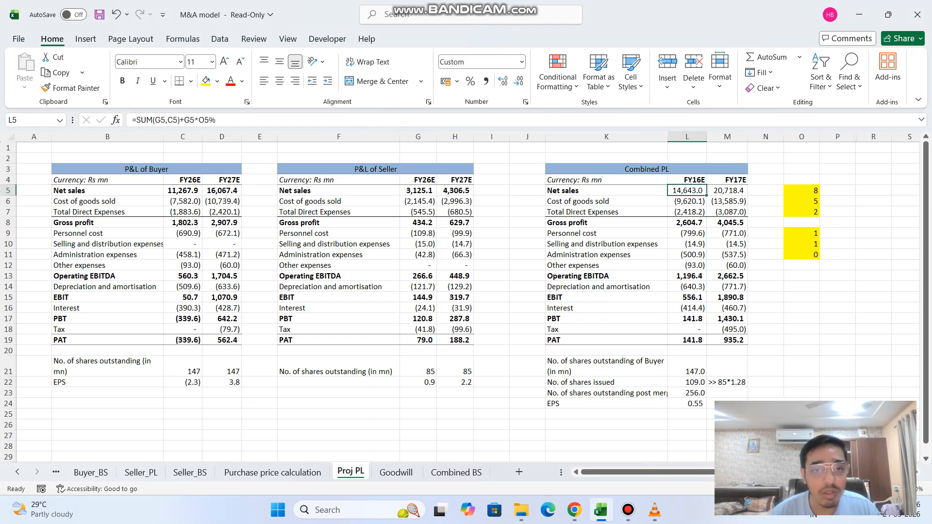
{"action": "key", "text": "F2"}
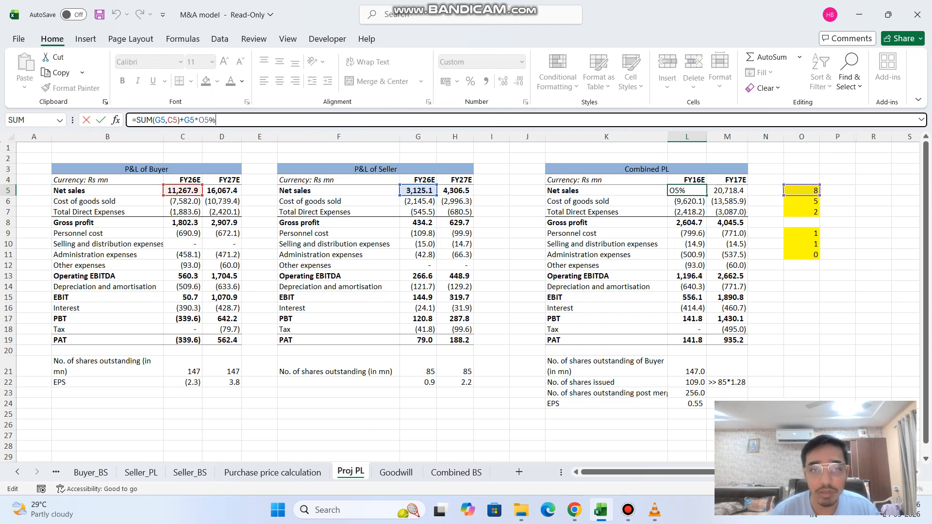
{"action": "key", "text": "Return"}
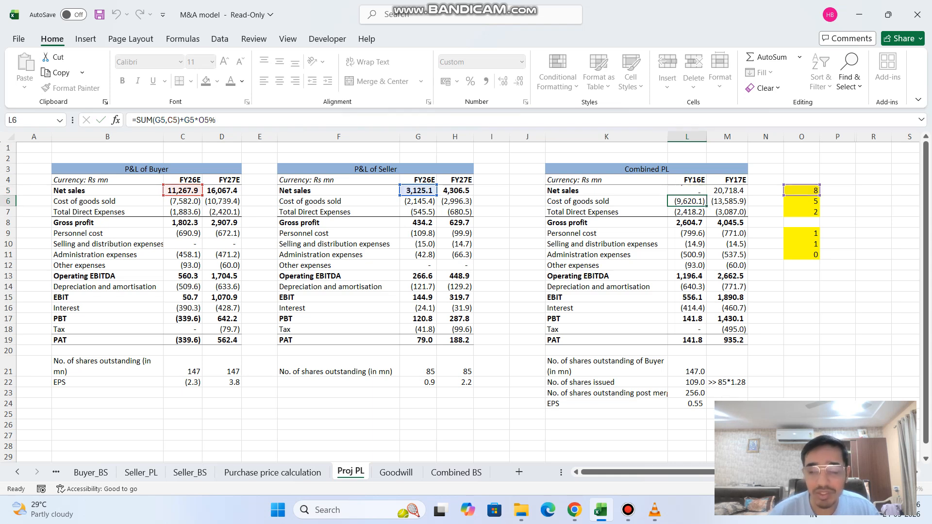
{"action": "key", "text": "Up"}
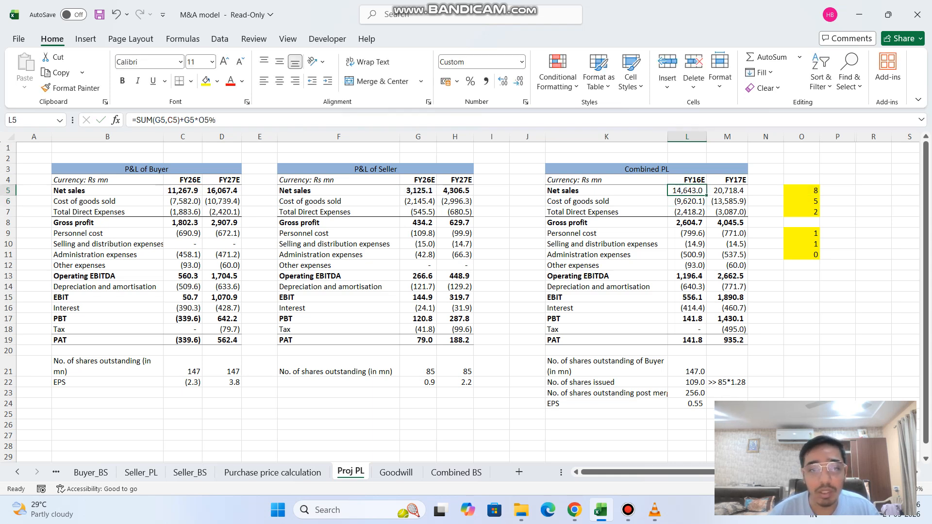
Inspect the seller's net sales in G5 and the selectable percentages in O5 that feed the combined net sales.
{"action": "left_click", "coordinate": [418, 190]}
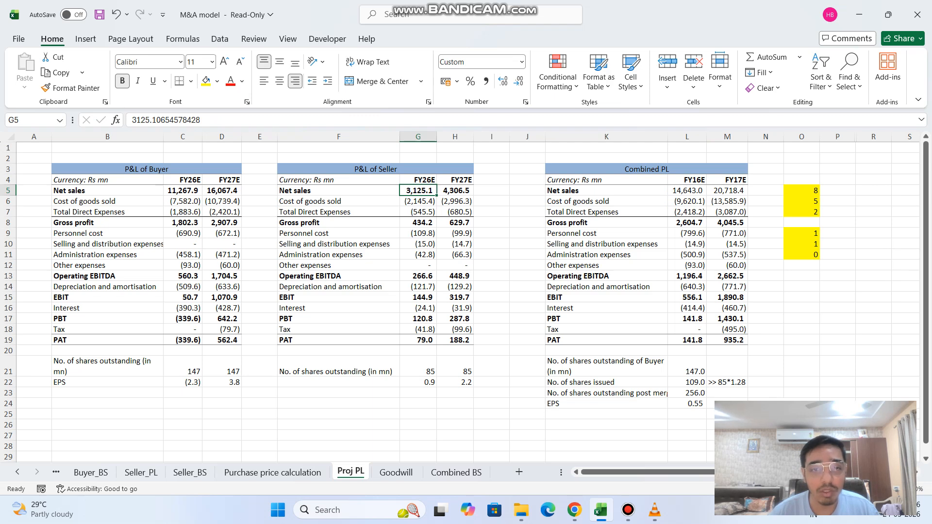
{"action": "left_click", "coordinate": [801, 191]}
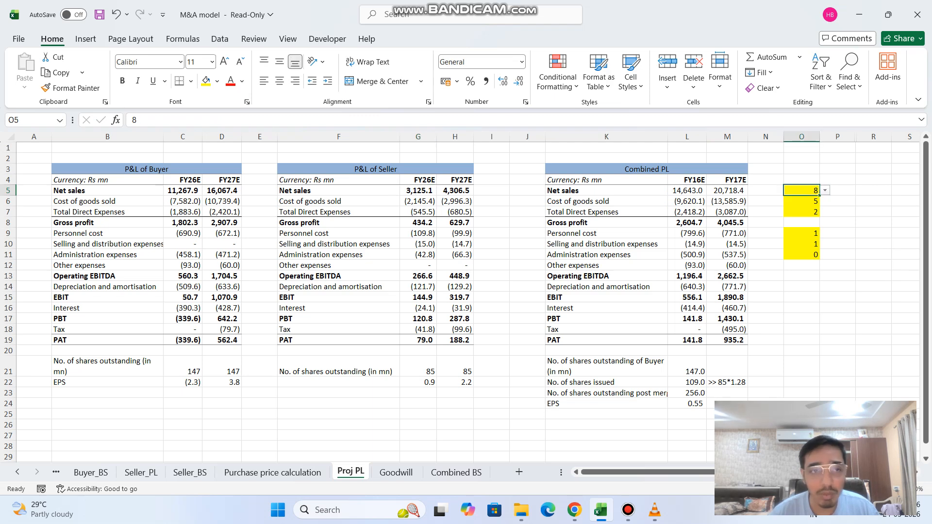
{"action": "key", "text": "alt+Down"}
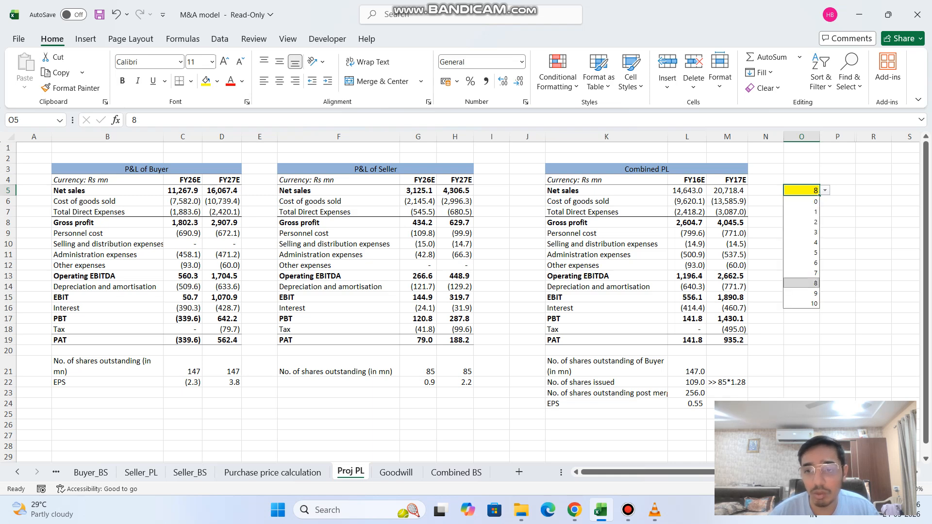
{"action": "key", "text": "Escape"}
{"action": "left_click", "coordinate": [687, 191]}
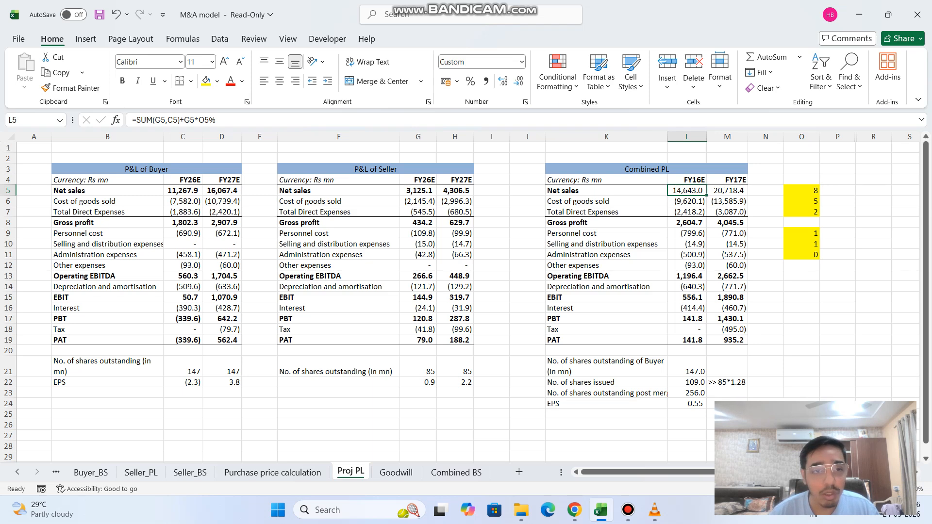
Check the FY26E and FY27E column headings in the buyer's P&L and return to combined net sales in L5.
{"action": "left_click", "coordinate": [183, 180]}
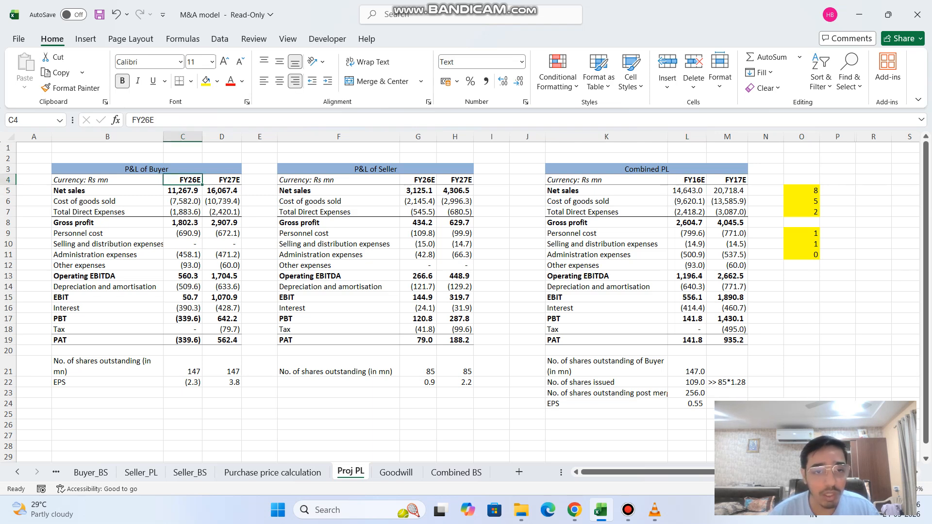
{"action": "left_click", "coordinate": [222, 180]}
{"action": "left_click", "coordinate": [687, 191]}
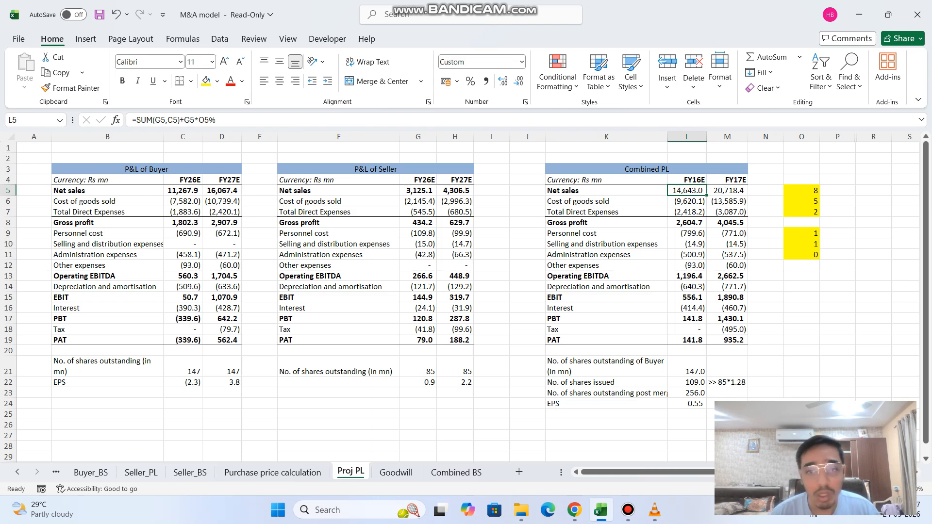
Examine the combined cost of goods sold formula in L6 and its percentage input in O6.
{"action": "key", "text": "Down"}
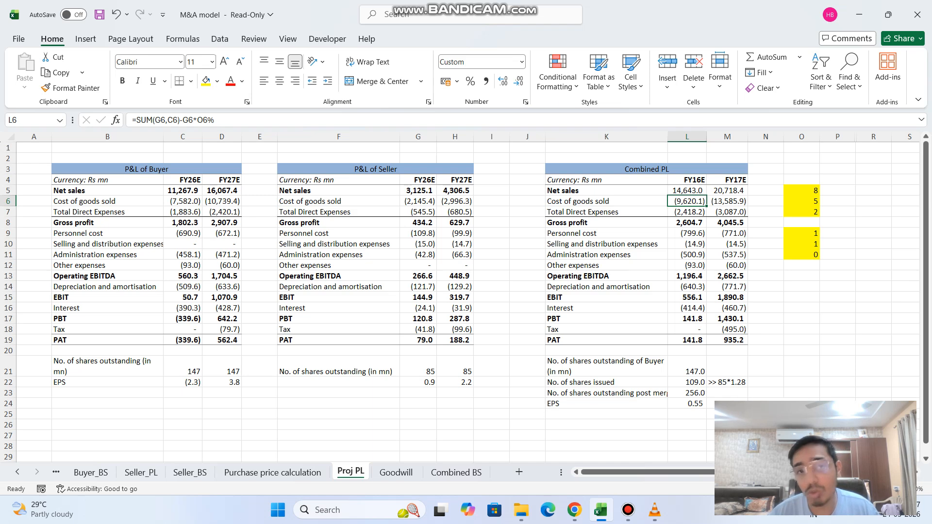
{"action": "left_click", "coordinate": [801, 201]}
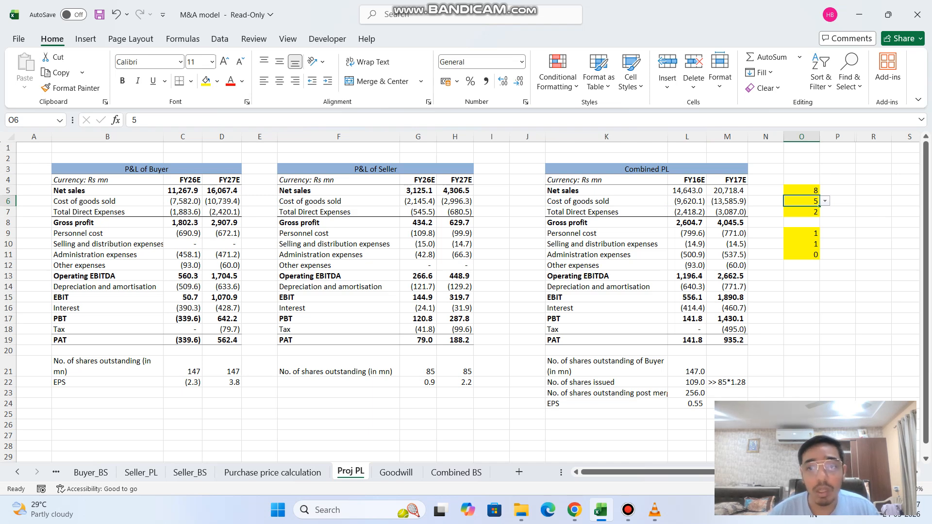
{"action": "left_click", "coordinate": [687, 202]}
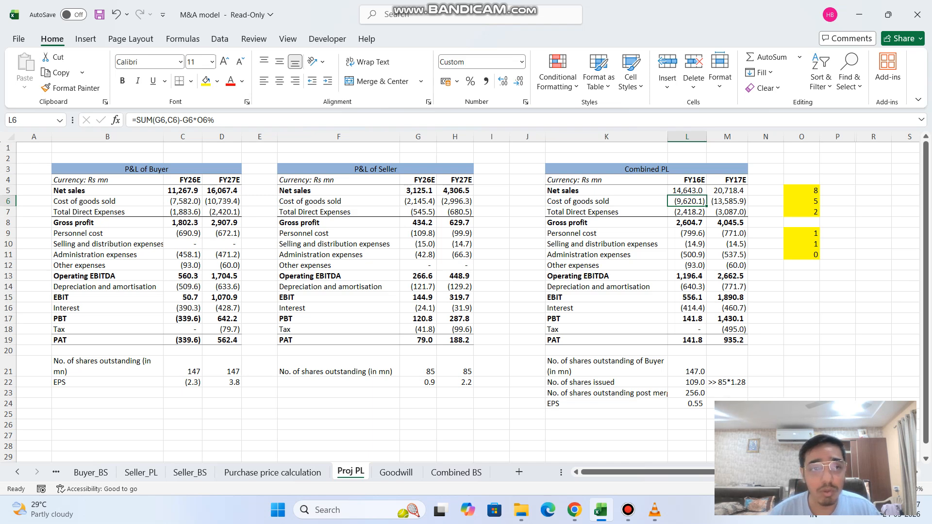
{"action": "key", "text": "F2"}
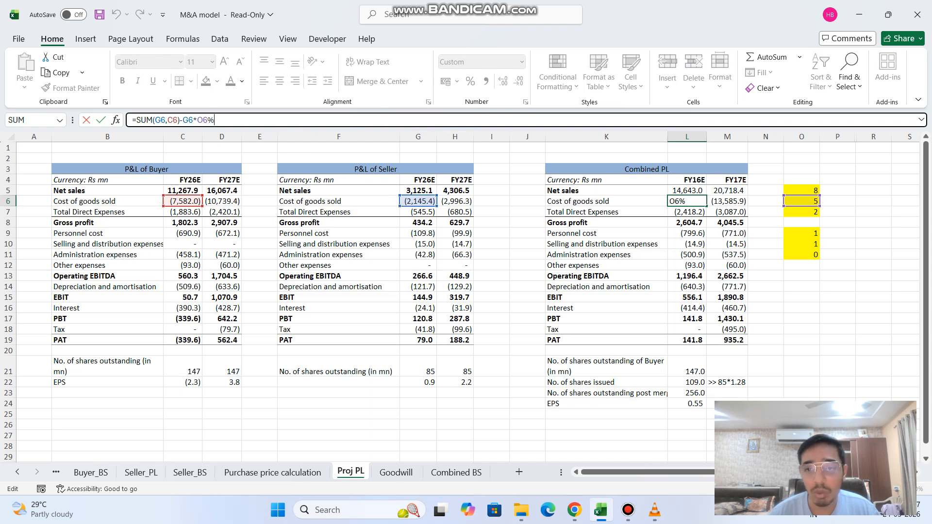
{"action": "key", "text": "Return"}
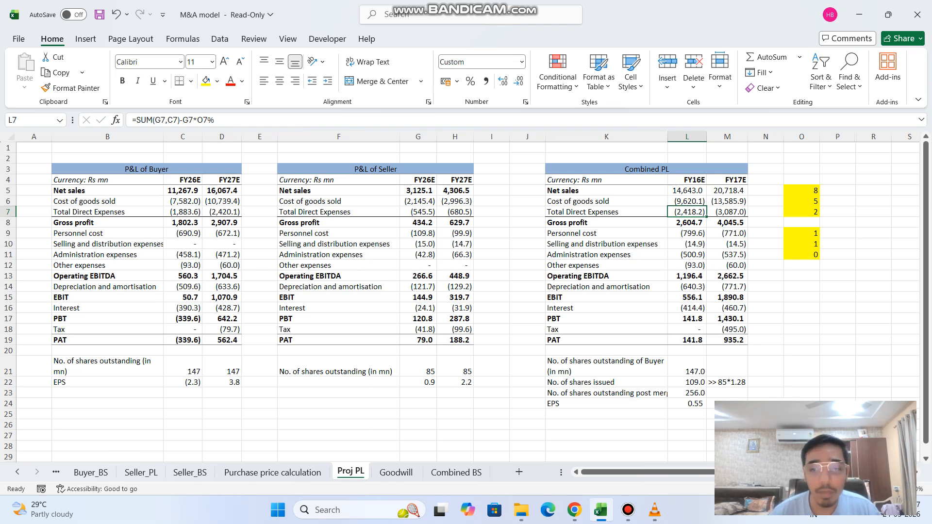
Check the buyer's shares in L21 and trace the shares issued in L22 to H14 on the Purchase price calculation sheet.
{"action": "key", "text": "ctrl+Down"}
{"action": "key", "text": "ctrl+Down"}
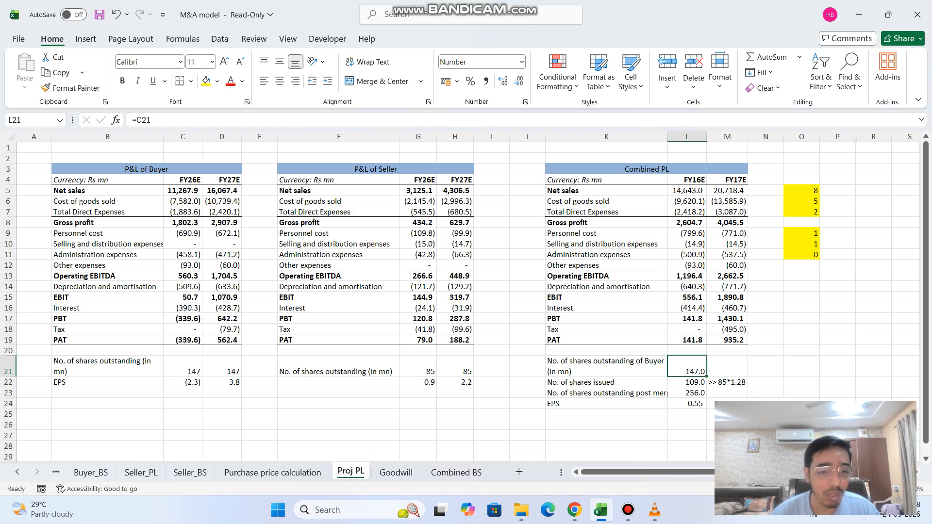
{"action": "key", "text": "Down"}
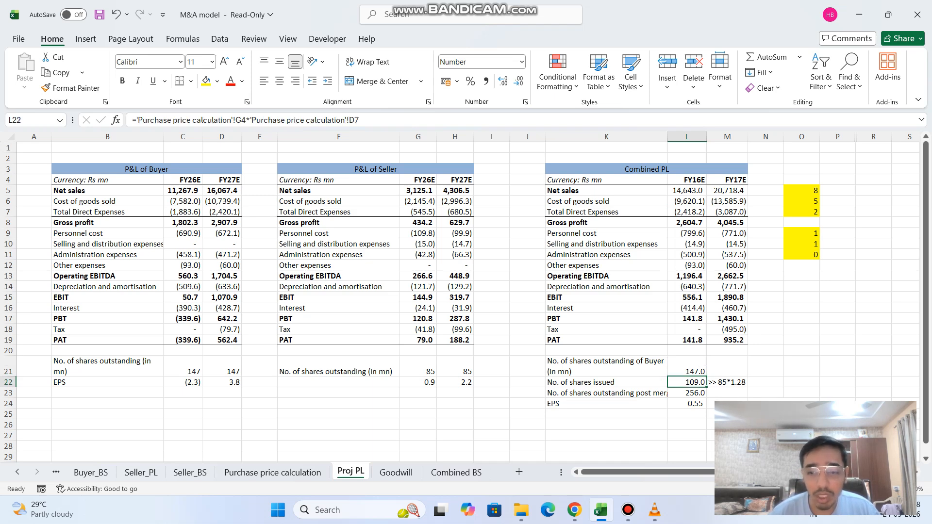
{"action": "key", "text": "ctrl+Page_Up"}
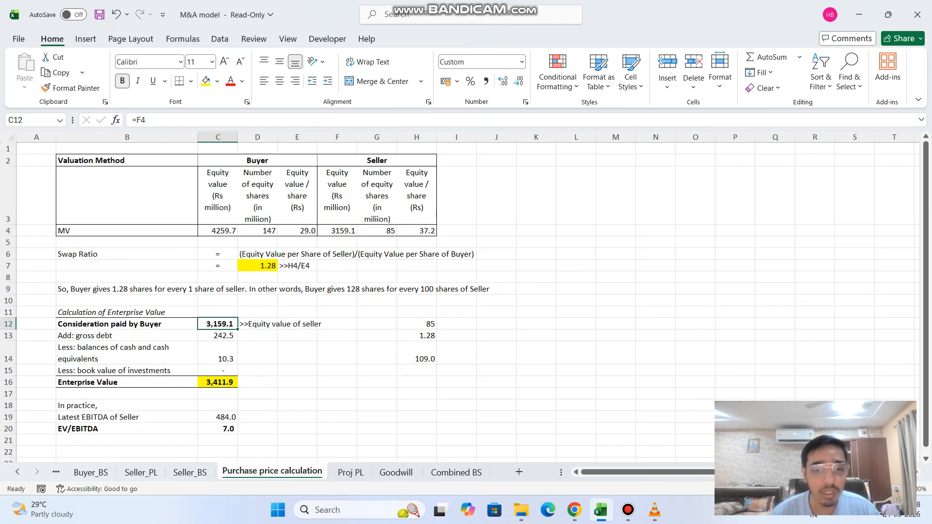
{"action": "left_click", "coordinate": [416, 353]}
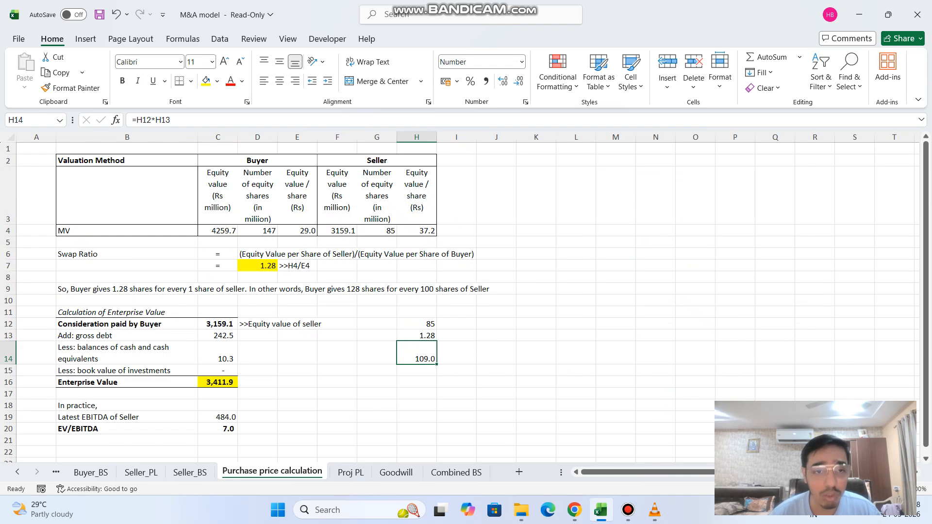
{"action": "left_click", "coordinate": [351, 473]}
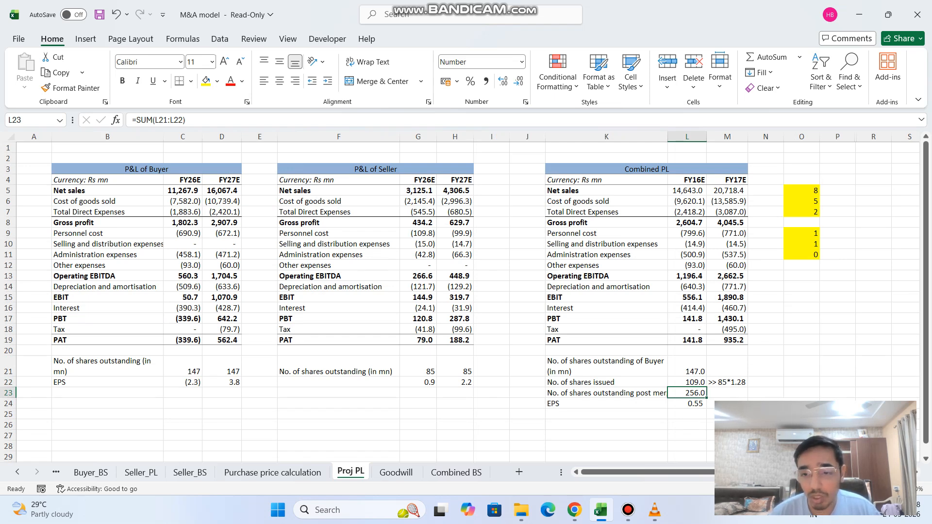
Examine the combined EPS formula in L24 and the PAT and post-merger share count cells it references.
{"action": "left_click", "coordinate": [687, 404]}
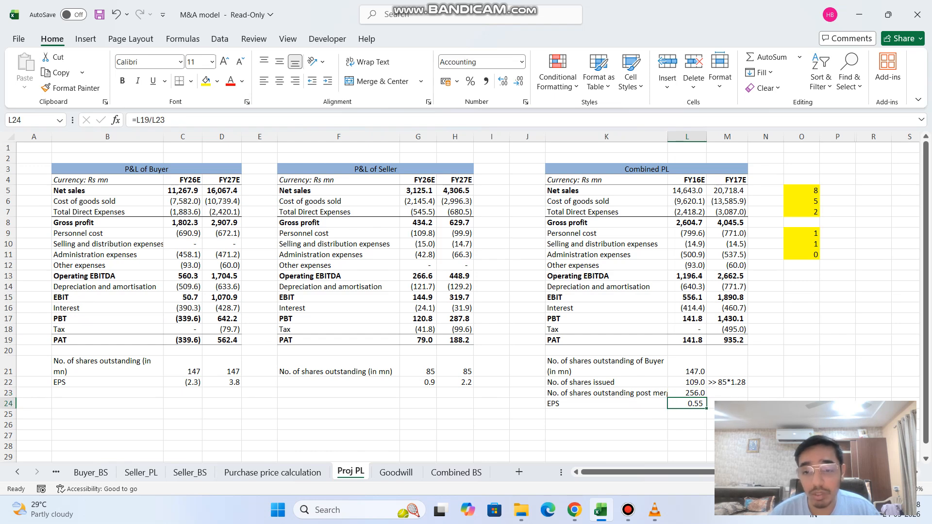
{"action": "left_click", "coordinate": [228, 120]}
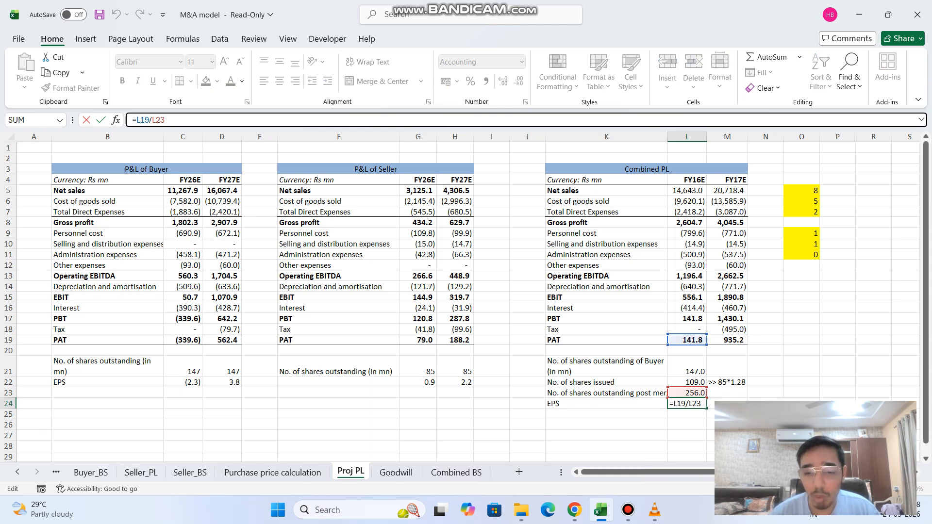
{"action": "key", "text": "Return"}
{"action": "key", "text": "Up"}
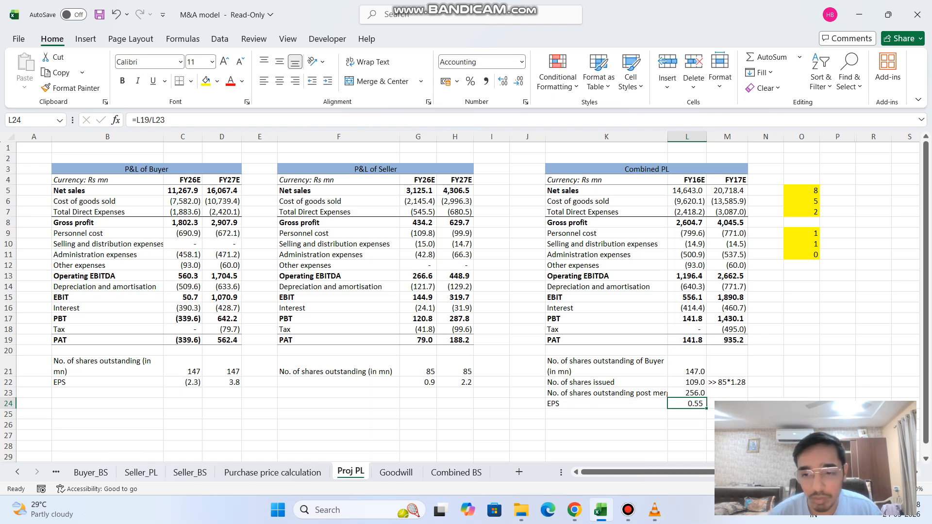